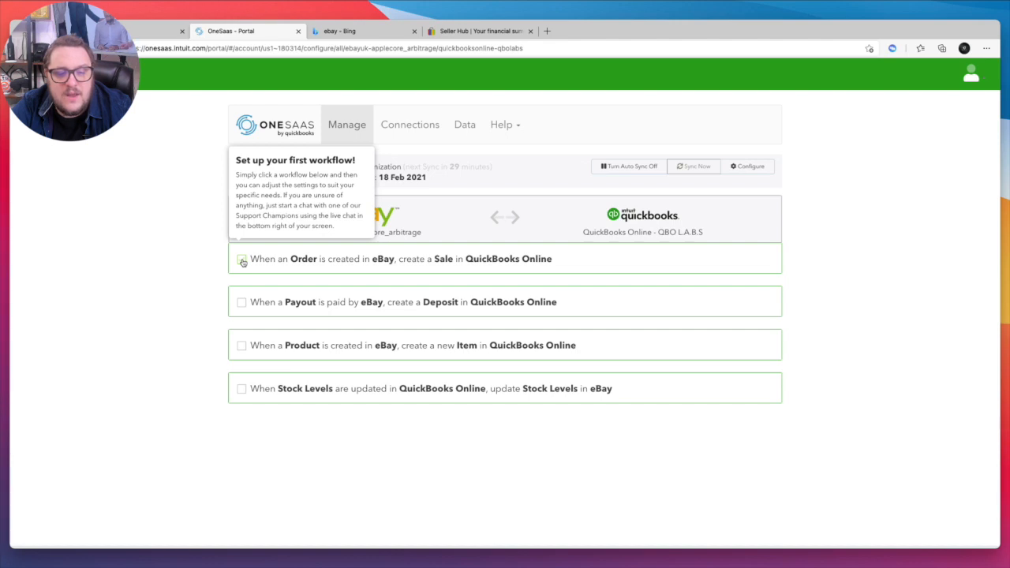
- Enable the workflow that creates a QuickBooks Online sale for each eBay order, and expand its advanced order options
{"action": "left_click", "coordinate": [242, 262]}
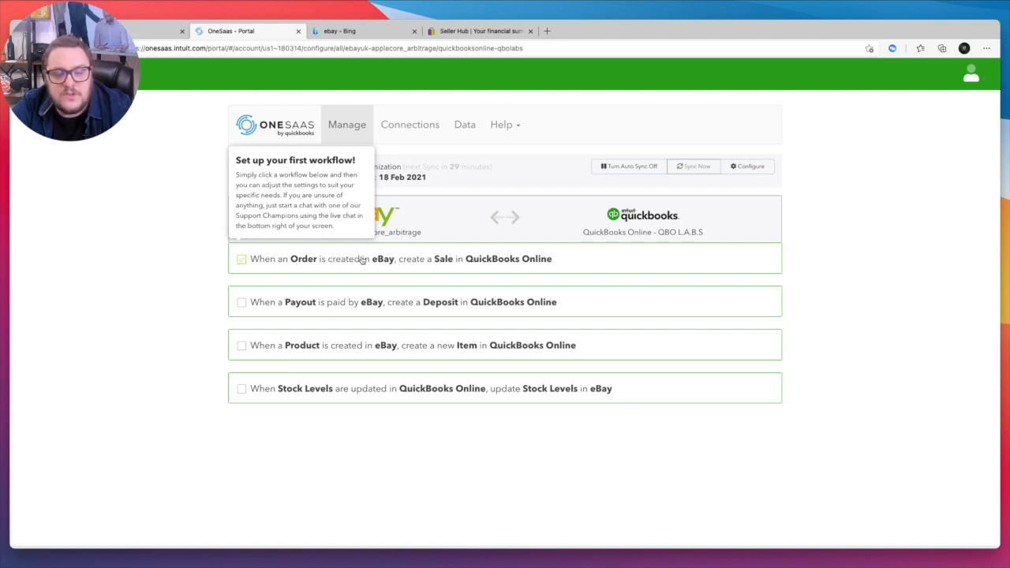
{"action": "left_click", "coordinate": [241, 260]}
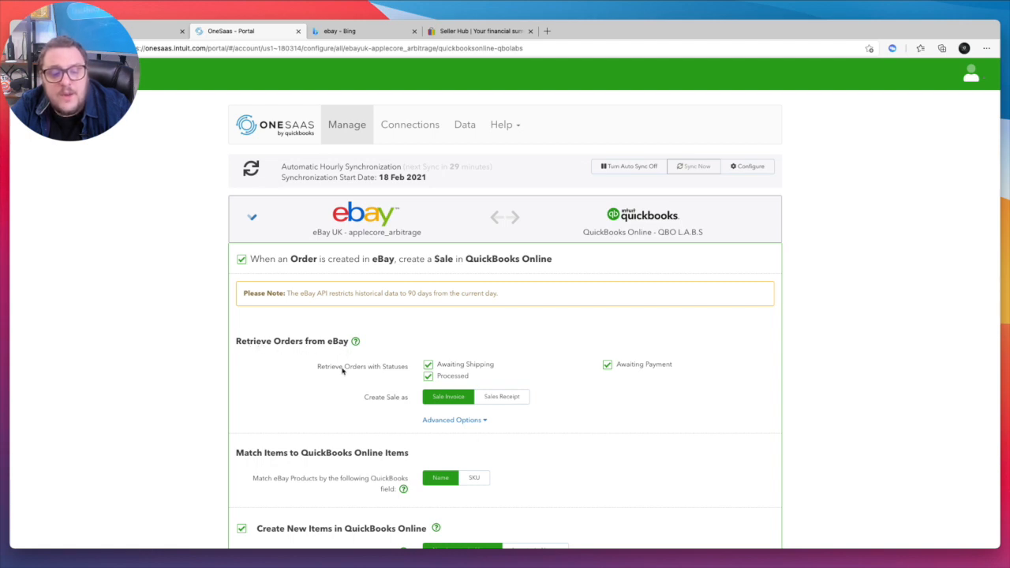
{"action": "left_click", "coordinate": [453, 422]}
{"action": "scroll", "coordinate": [494, 394], "scroll_direction": "down", "scroll_amount": 3}
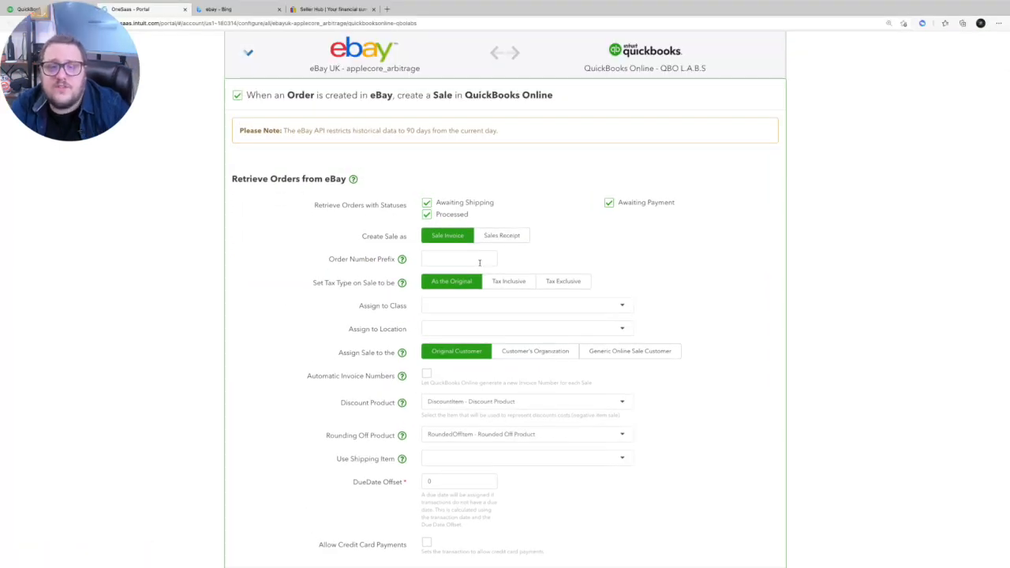
{"action": "left_click", "coordinate": [350, 259]}
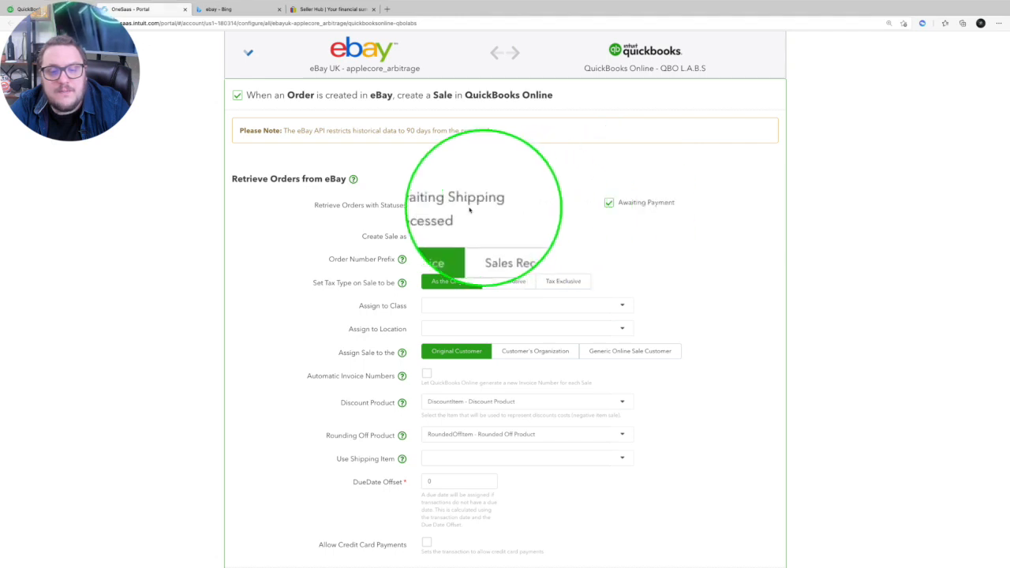
- Exclude the Awaiting Shipping and Awaiting Payment statuses so only Processed eBay orders are retrieved
{"action": "left_click", "coordinate": [427, 204]}
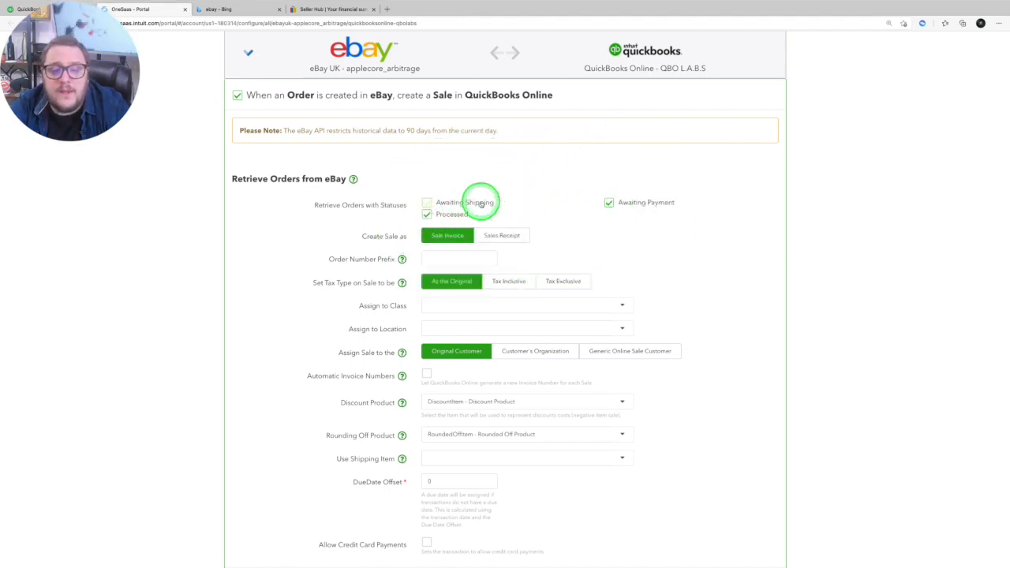
{"action": "left_click", "coordinate": [605, 203]}
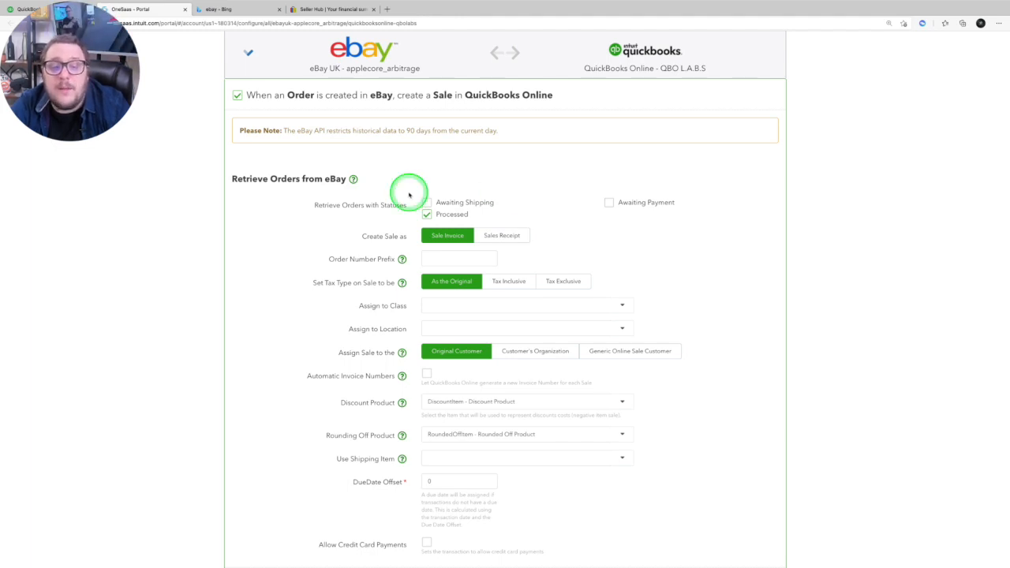
{"action": "left_click", "coordinate": [482, 202]}
{"action": "left_click", "coordinate": [630, 202]}
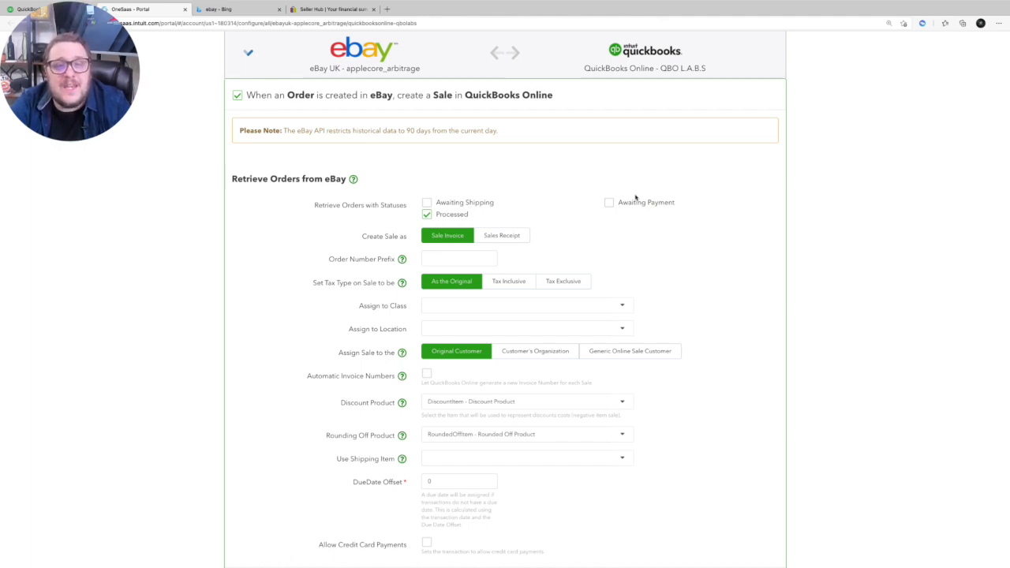
- Set the eBay orders to create sales as Sales Receipt, leaving the order number prefix blank
{"action": "scroll", "coordinate": [454, 192], "scroll_direction": "down", "scroll_amount": 1}
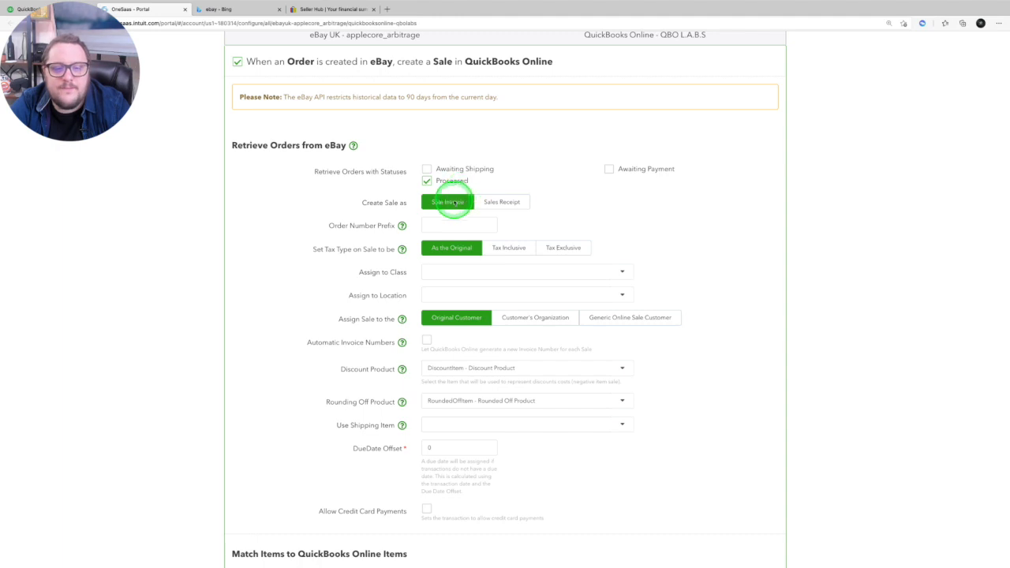
{"action": "left_click", "coordinate": [504, 203]}
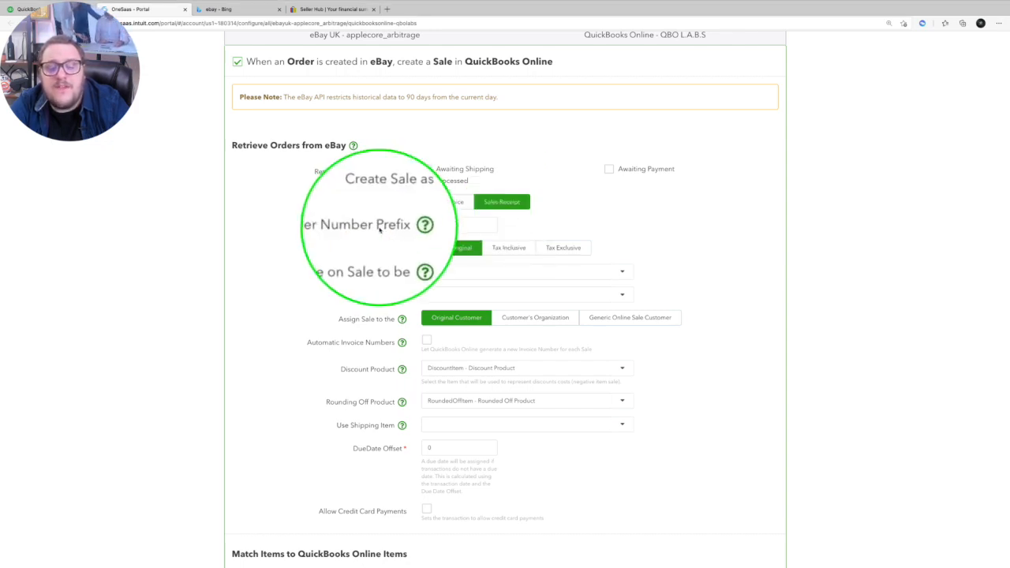
{"action": "mouse_move", "coordinate": [401, 225]}
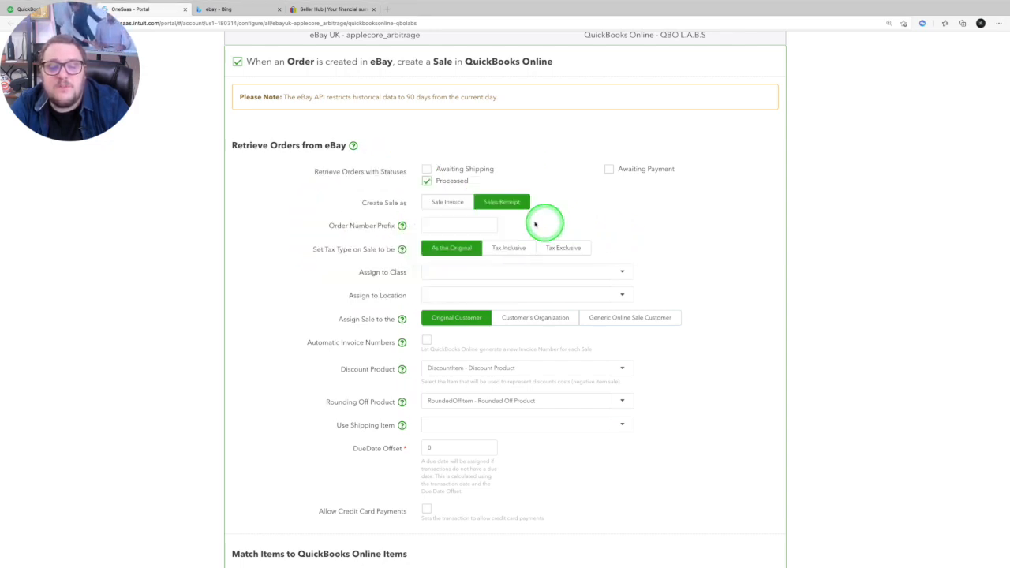
{"action": "left_click", "coordinate": [435, 221]}
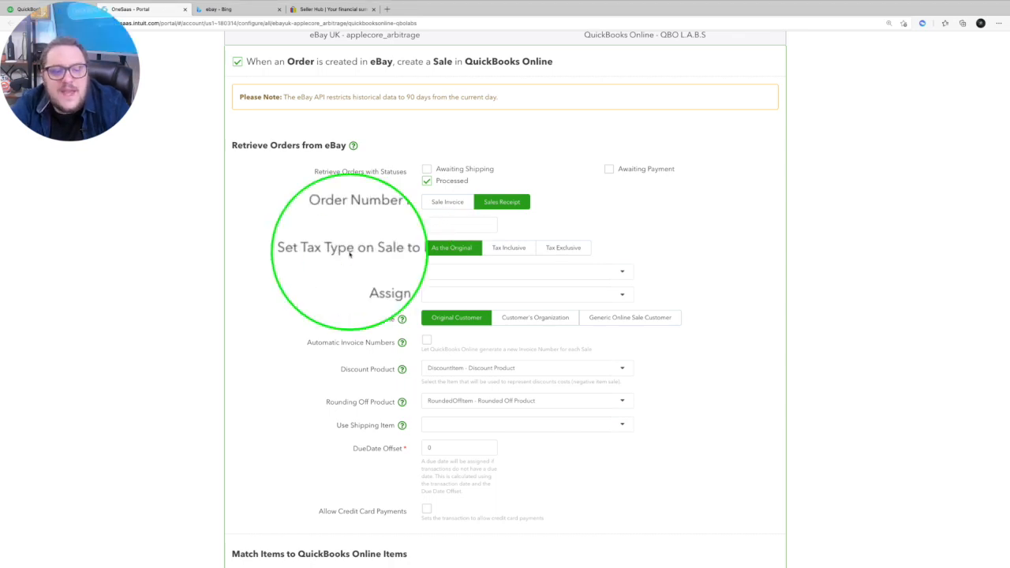
- Review the order settings for tax type, automatic invoice numbers, discount product, rounding off product and shipping item
{"action": "mouse_move", "coordinate": [403, 257]}
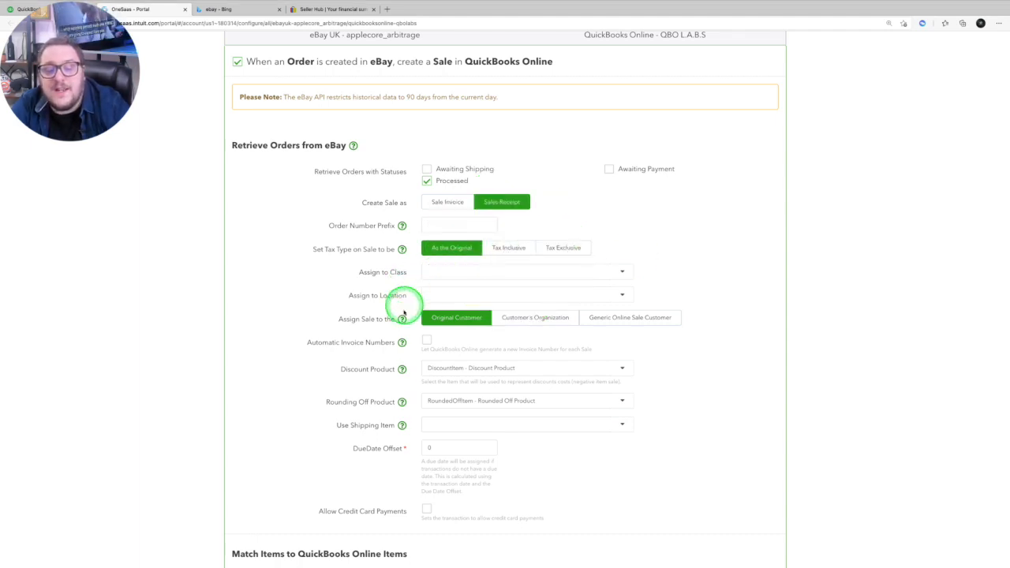
{"action": "scroll", "coordinate": [464, 267], "scroll_direction": "down", "scroll_amount": 1}
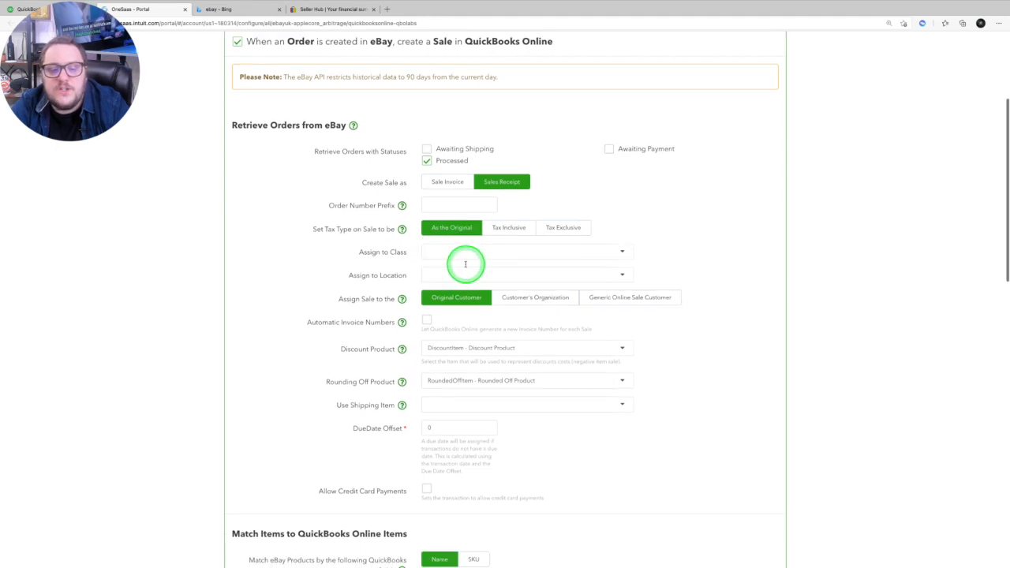
{"action": "scroll", "coordinate": [465, 266], "scroll_direction": "down", "scroll_amount": 1}
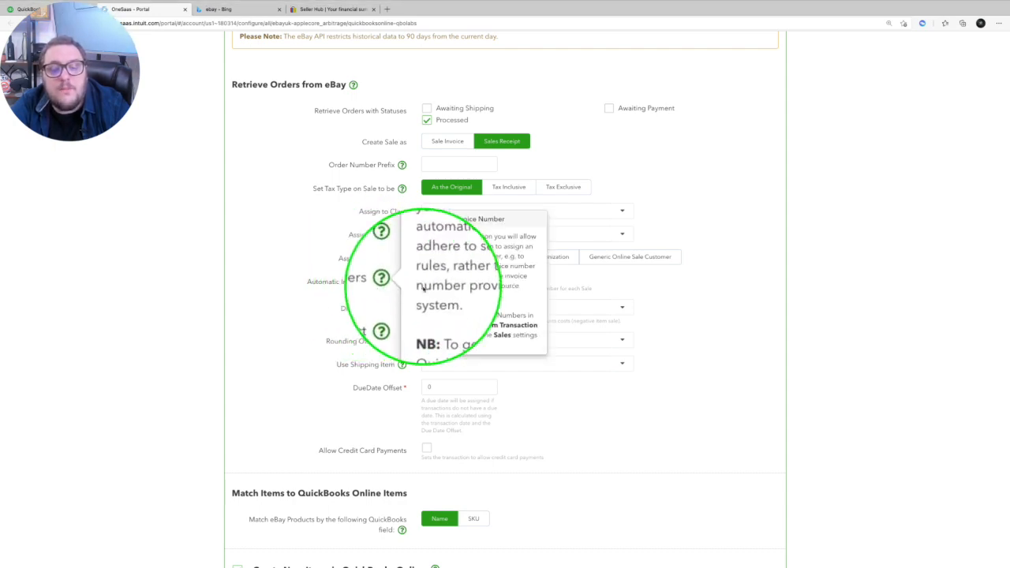
{"action": "scroll", "coordinate": [574, 292], "scroll_direction": "down", "scroll_amount": 1}
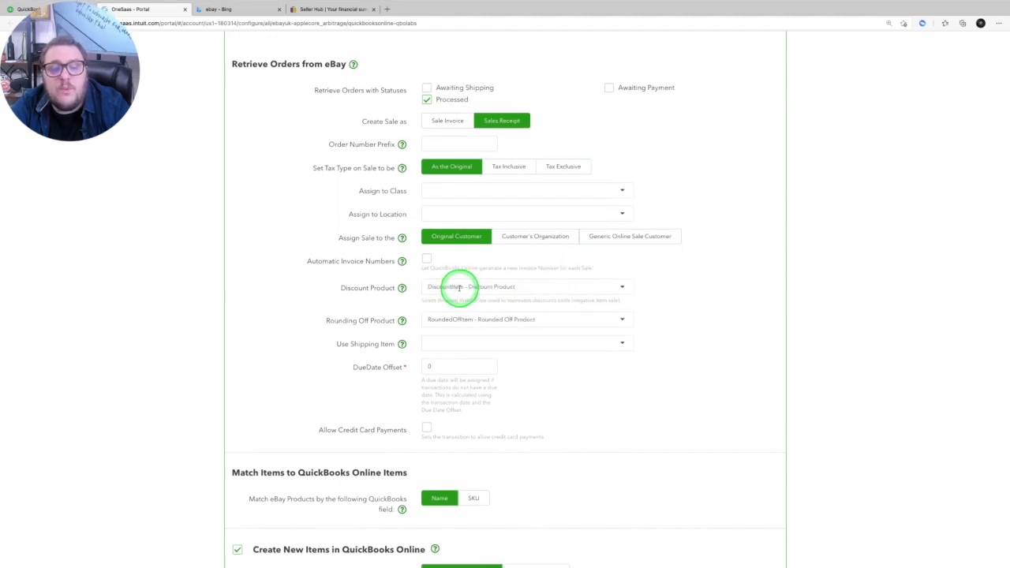
{"action": "left_click", "coordinate": [491, 287]}
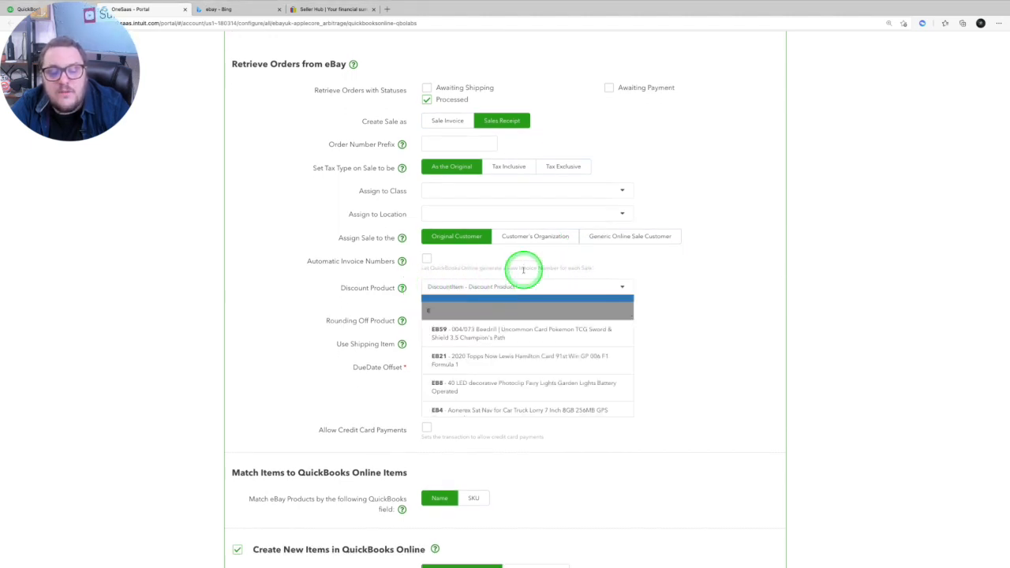
{"action": "left_click", "coordinate": [662, 286]}
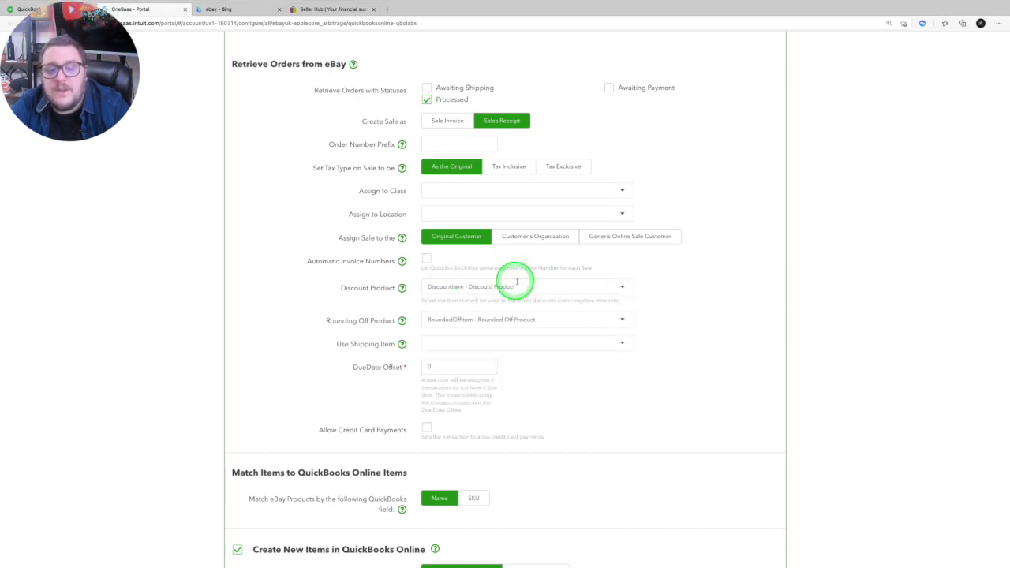
{"action": "scroll", "coordinate": [490, 287], "scroll_direction": "down", "scroll_amount": 1}
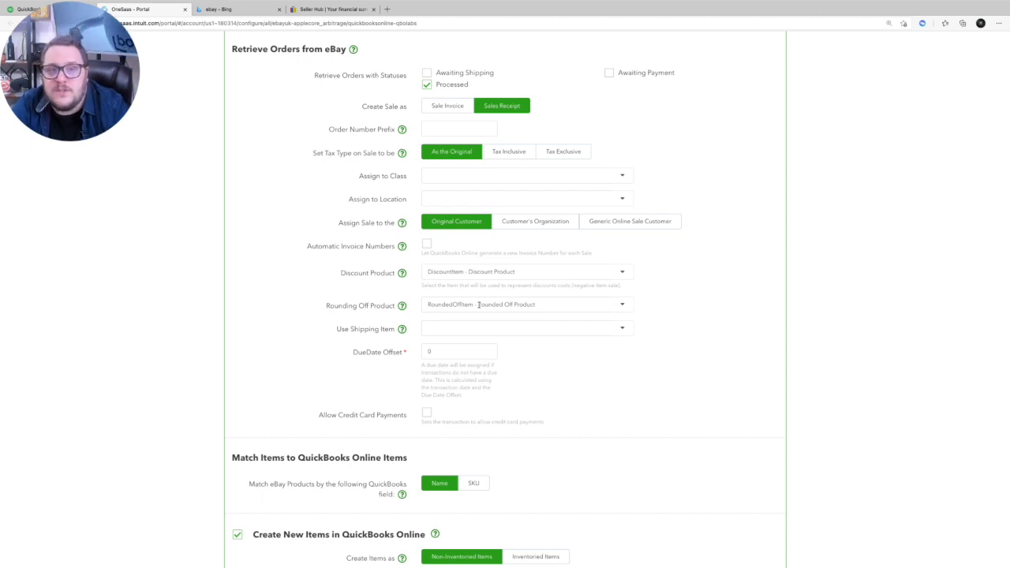
{"action": "left_click", "coordinate": [450, 345]}
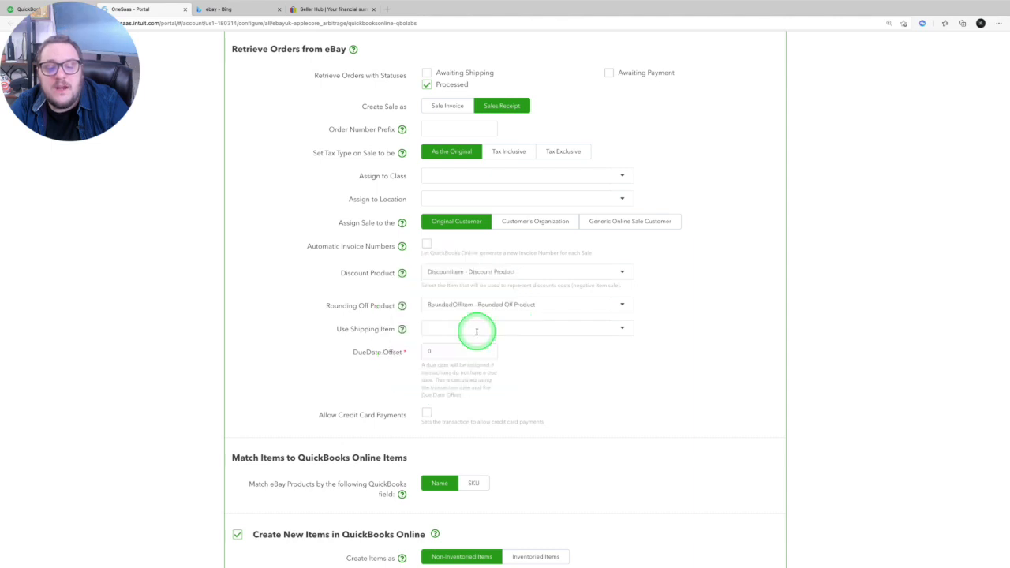
{"action": "left_click", "coordinate": [476, 330]}
{"action": "left_click", "coordinate": [738, 364]}
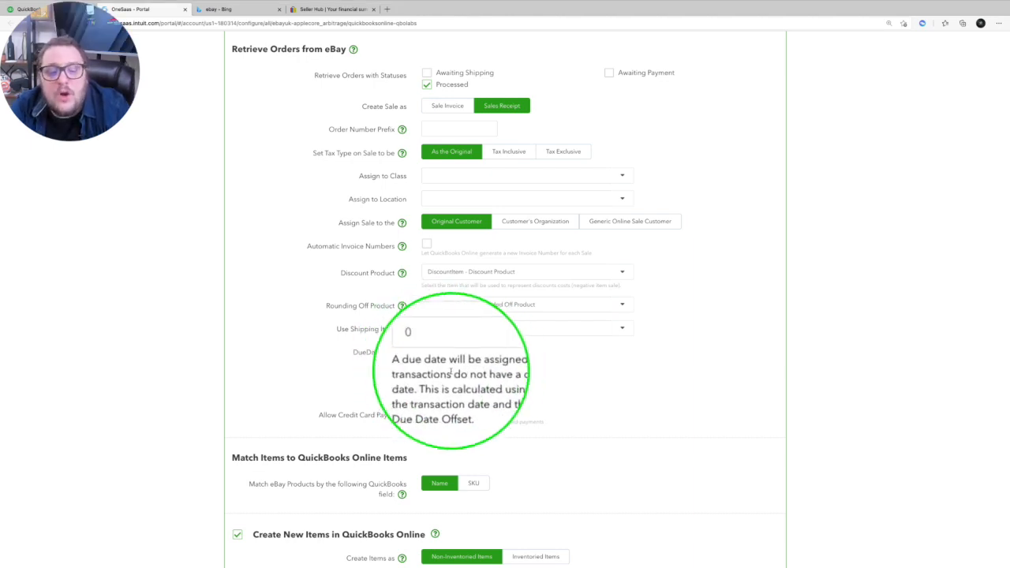
- Review the item matching options and check the income accounts available for new QuickBooks Online items
{"action": "scroll", "coordinate": [451, 371], "scroll_direction": "down", "scroll_amount": 5}
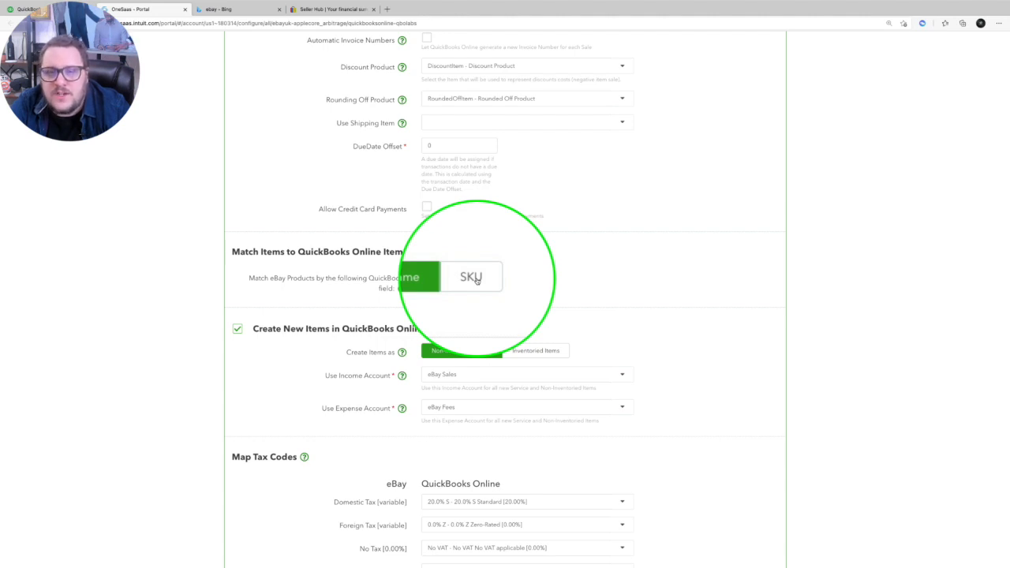
{"action": "scroll", "coordinate": [479, 278], "scroll_direction": "down", "scroll_amount": 2}
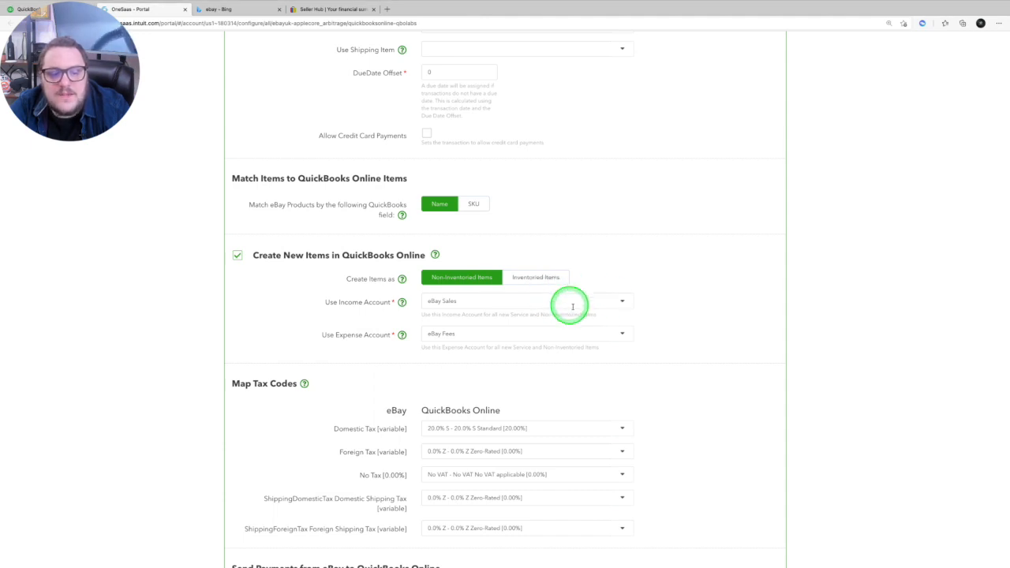
{"action": "left_click", "coordinate": [491, 301]}
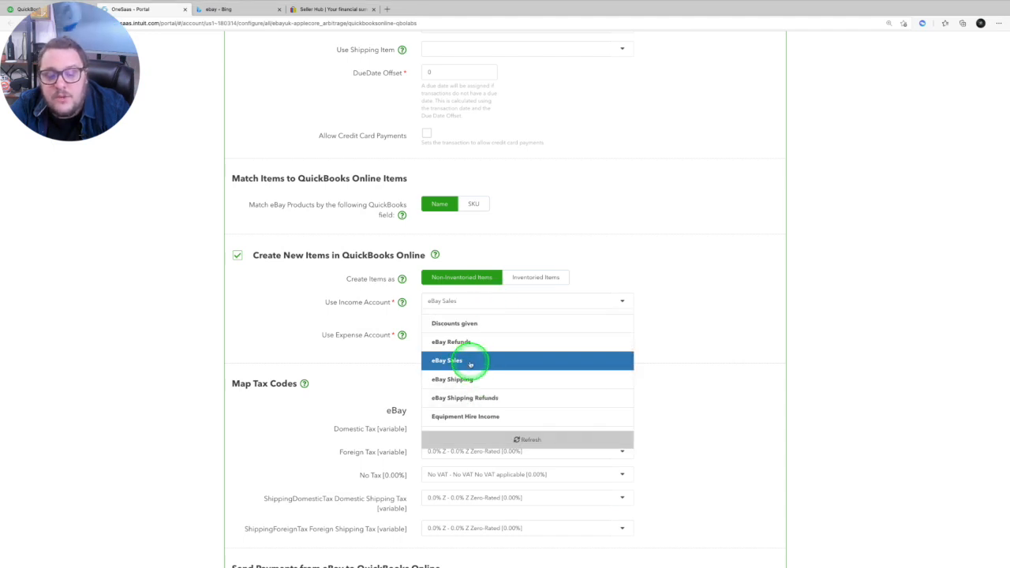
{"action": "left_click", "coordinate": [638, 253]}
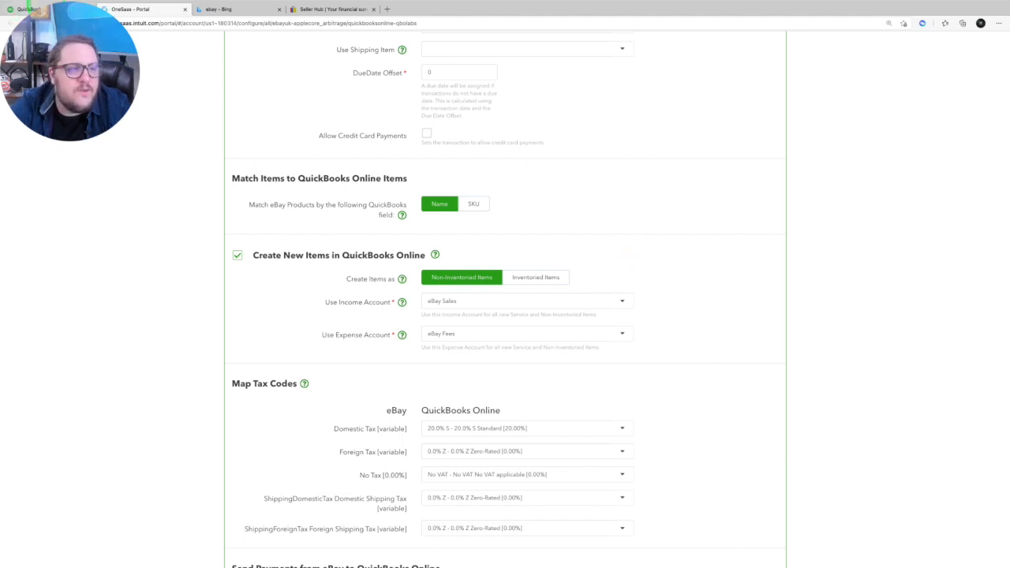
- Switch to QuickBooks Online and start a new account of type Income in the chart of accounts
{"action": "left_click", "coordinate": [32, 8]}
{"action": "mouse_move", "coordinate": [64, 405]}
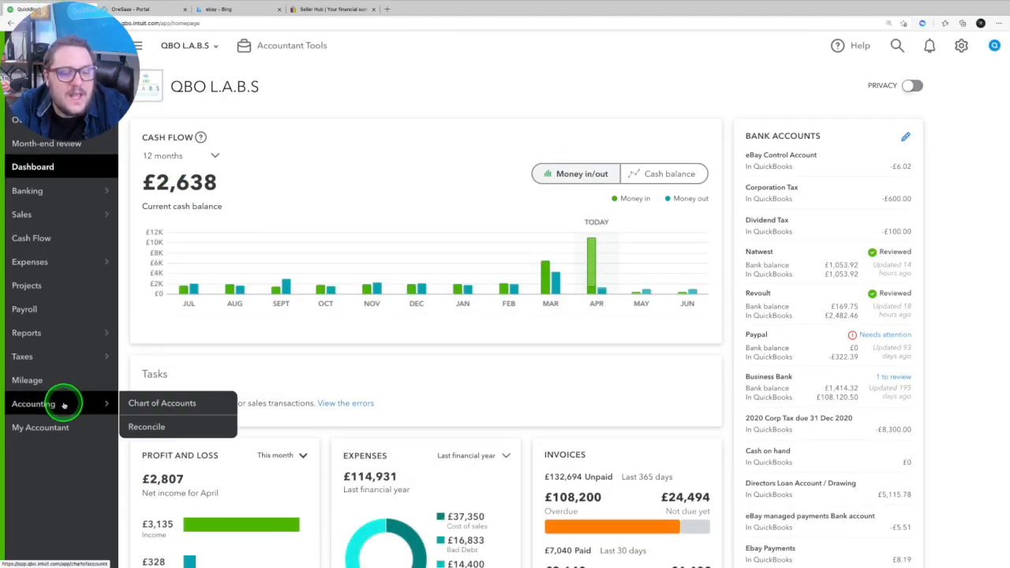
{"action": "left_click", "coordinate": [158, 405]}
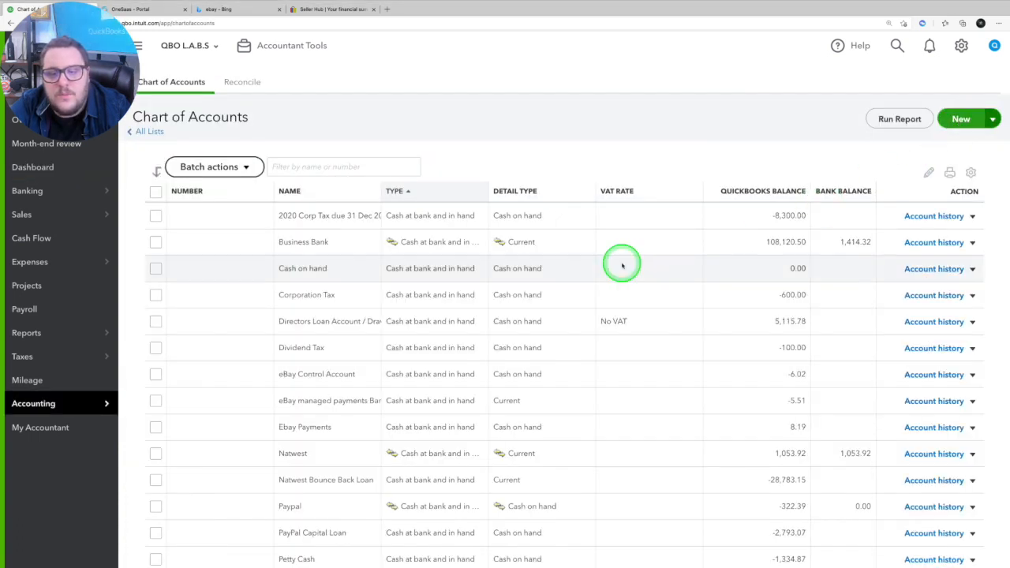
{"action": "left_click", "coordinate": [412, 267]}
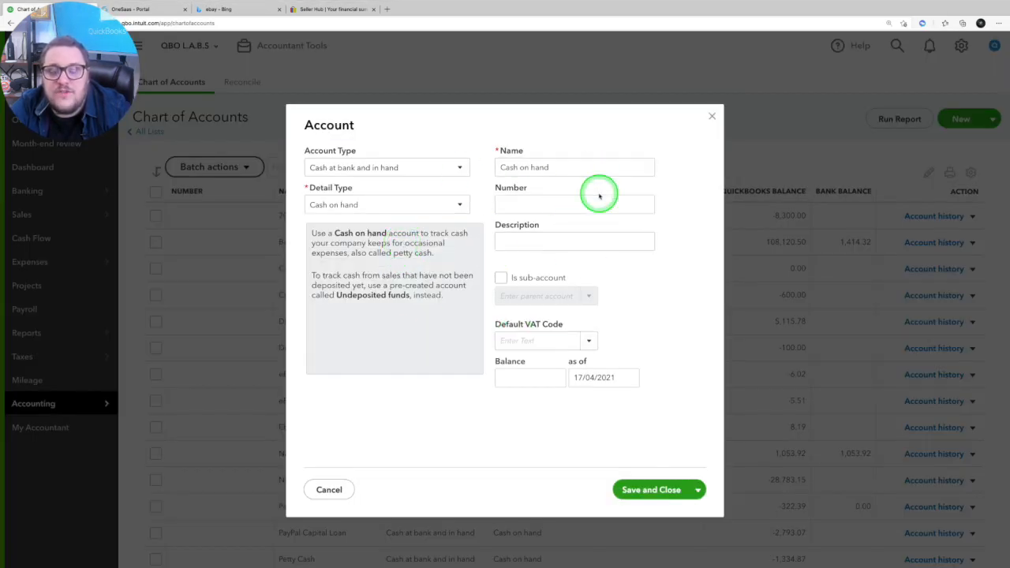
{"action": "left_click", "coordinate": [434, 167]}
{"action": "left_click", "coordinate": [362, 359]}
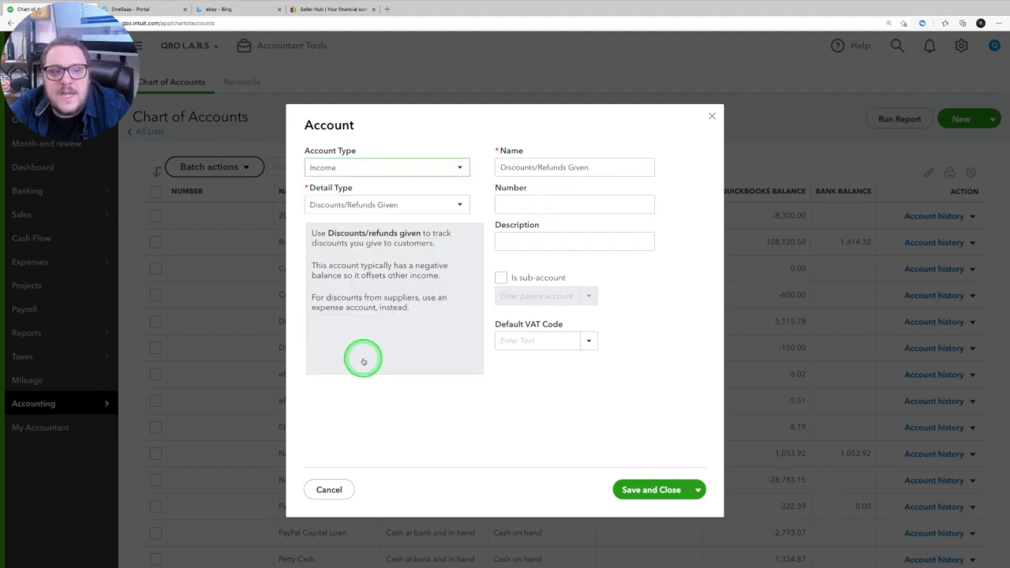
- Replace the default name of the new income account with eBay Sales
{"action": "triple_click", "coordinate": [620, 167]}
{"action": "left_click", "coordinate": [613, 165]}
{"action": "left_click", "coordinate": [463, 72]}
{"action": "type", "text": "en"}
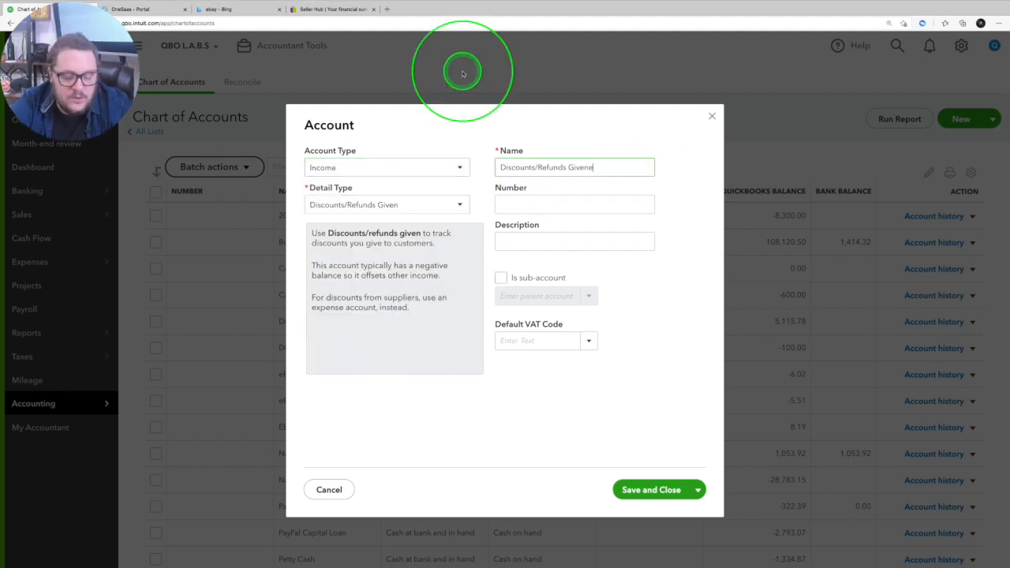
{"action": "type", "text": "ay"}
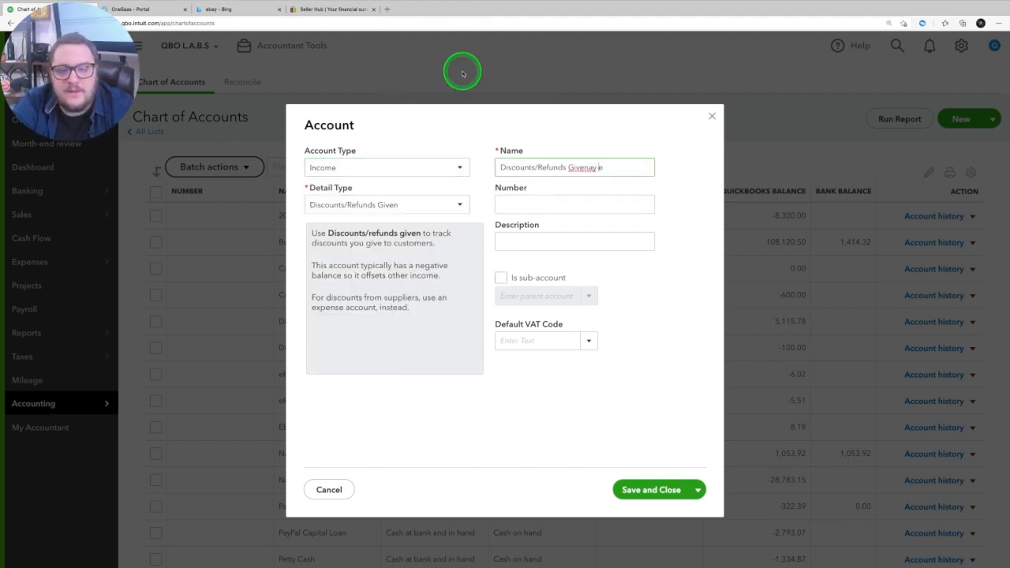
{"action": "triple_click", "coordinate": [569, 167]}
{"action": "type", "text": "eBay S"}
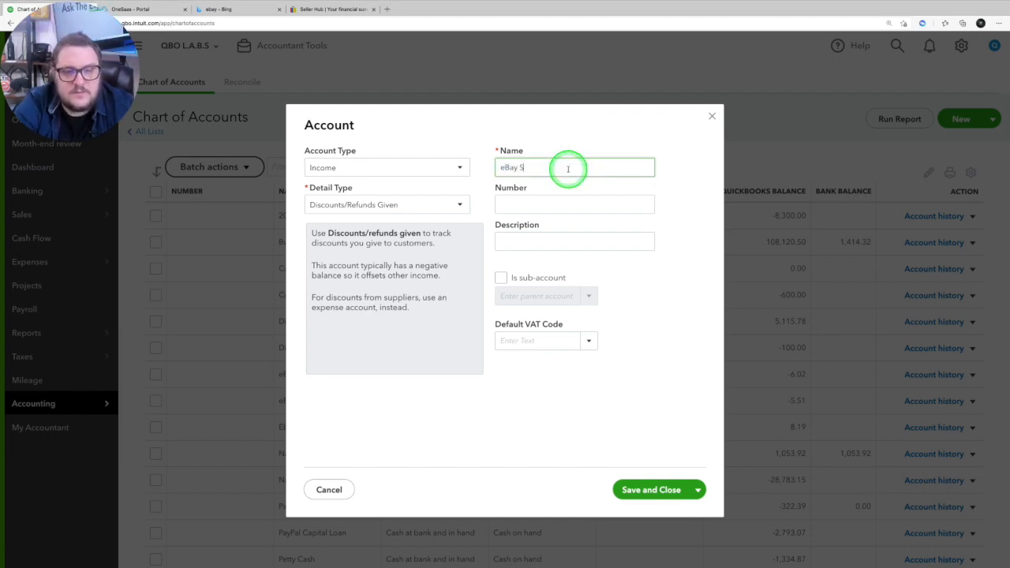
{"action": "type", "text": "ales"}
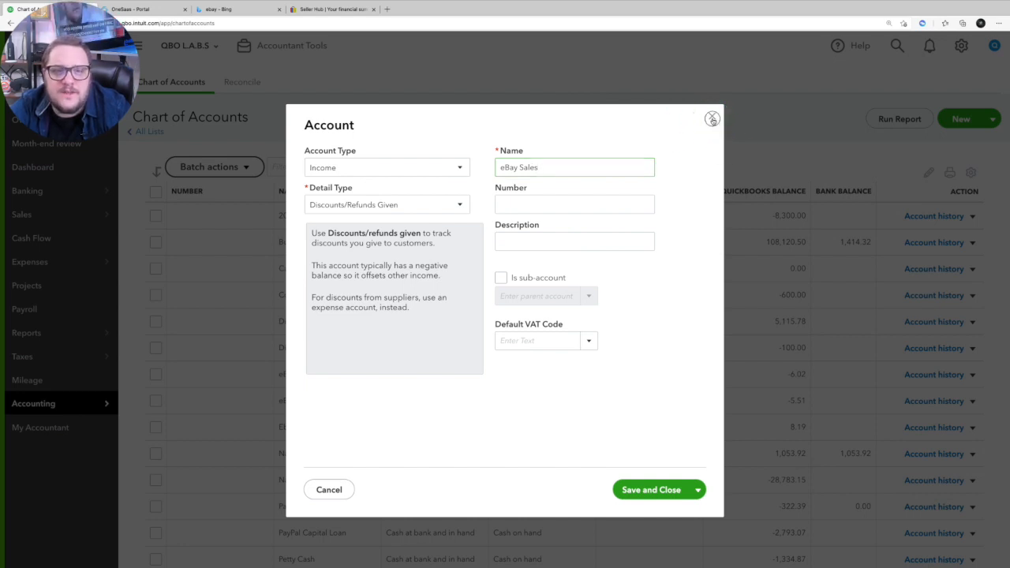
- Set the new account's detail type to Sales of Product Income, then close the account form without saving
{"action": "left_click_drag", "start_coordinate": [701, 128], "coordinate": [391, 215]}
{"action": "left_click", "coordinate": [390, 210]}
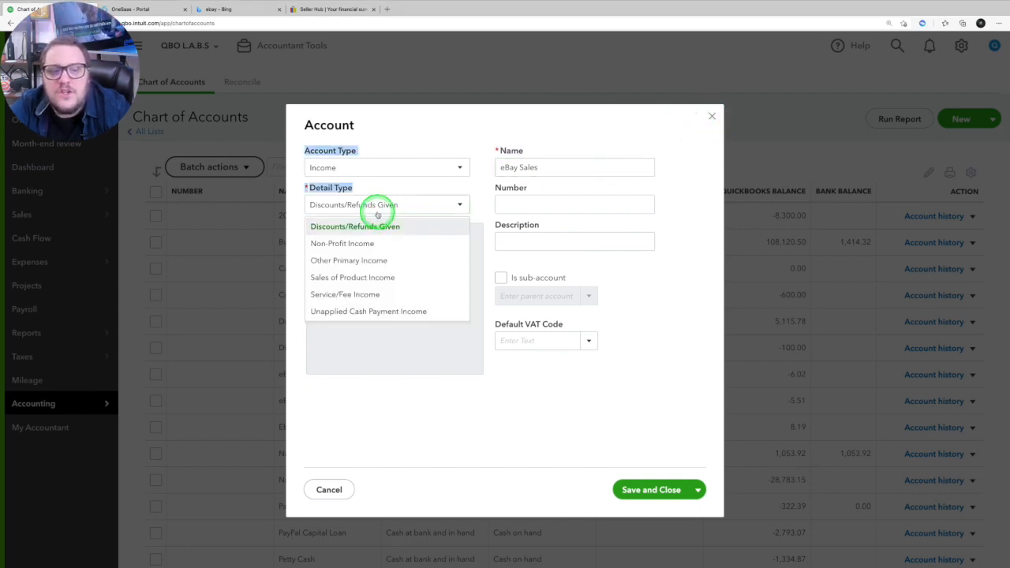
{"action": "left_click", "coordinate": [368, 277]}
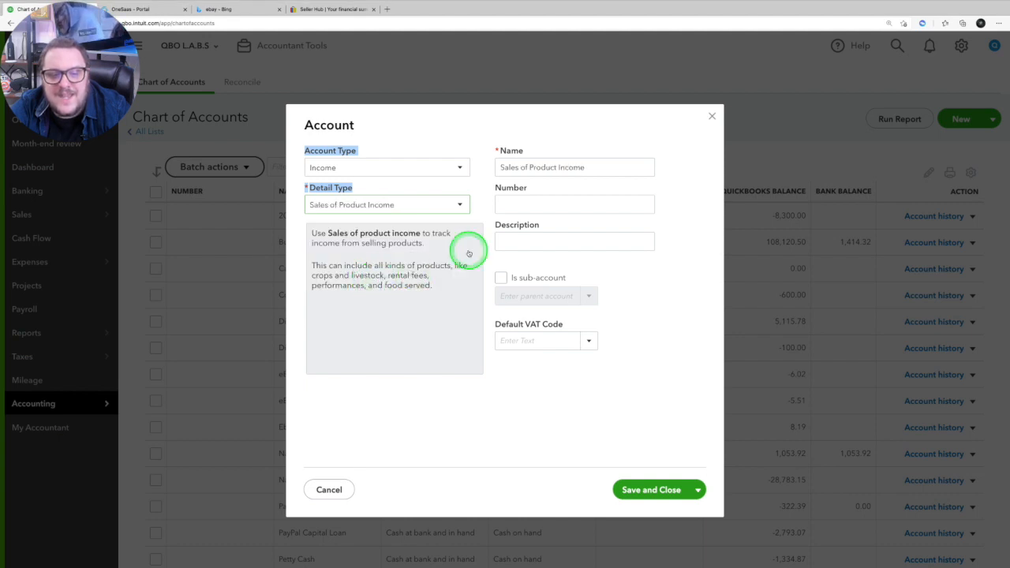
{"action": "triple_click", "coordinate": [608, 169]}
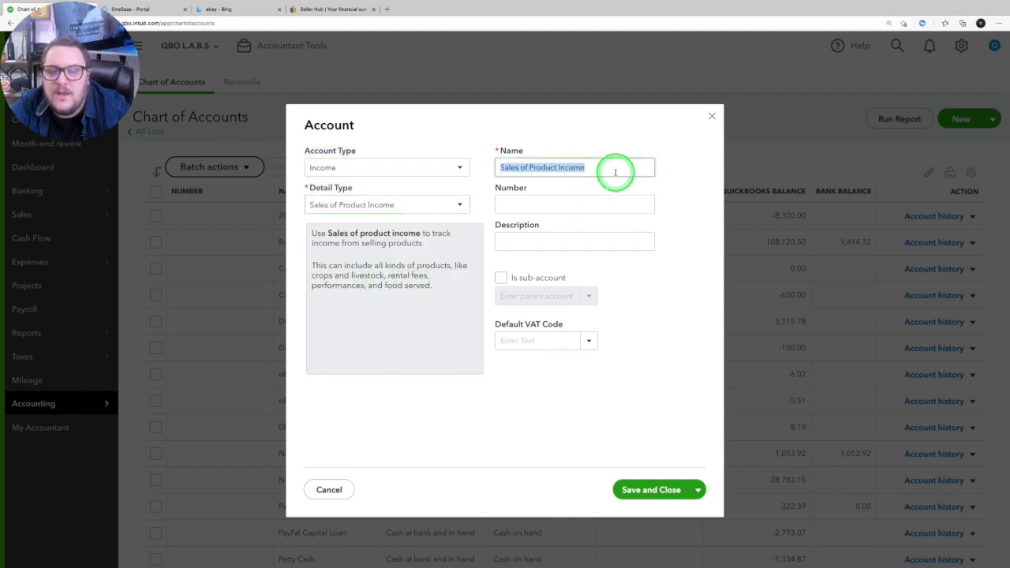
{"action": "left_click", "coordinate": [712, 115]}
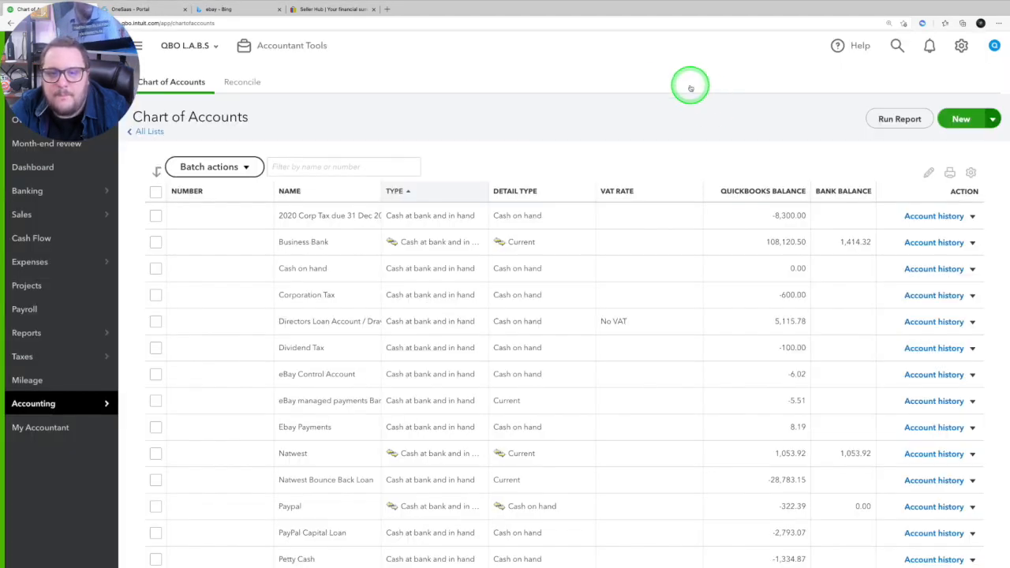
- Switch to OneSaas and review the new-item accounts, tax code mapping and payment deposit account of the order workflow
{"action": "left_click", "coordinate": [169, 9]}
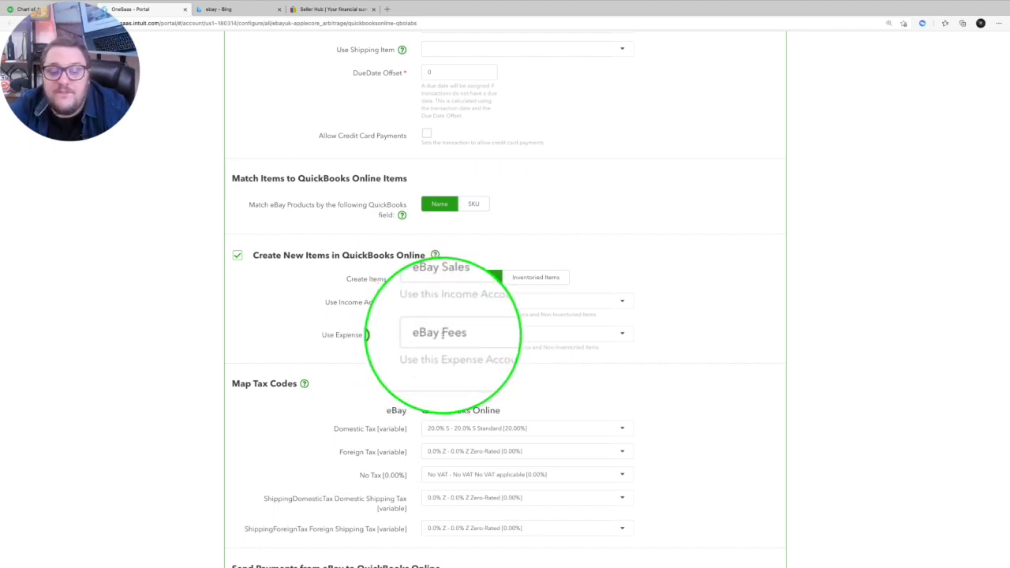
{"action": "scroll", "coordinate": [445, 335], "scroll_direction": "down", "scroll_amount": 3}
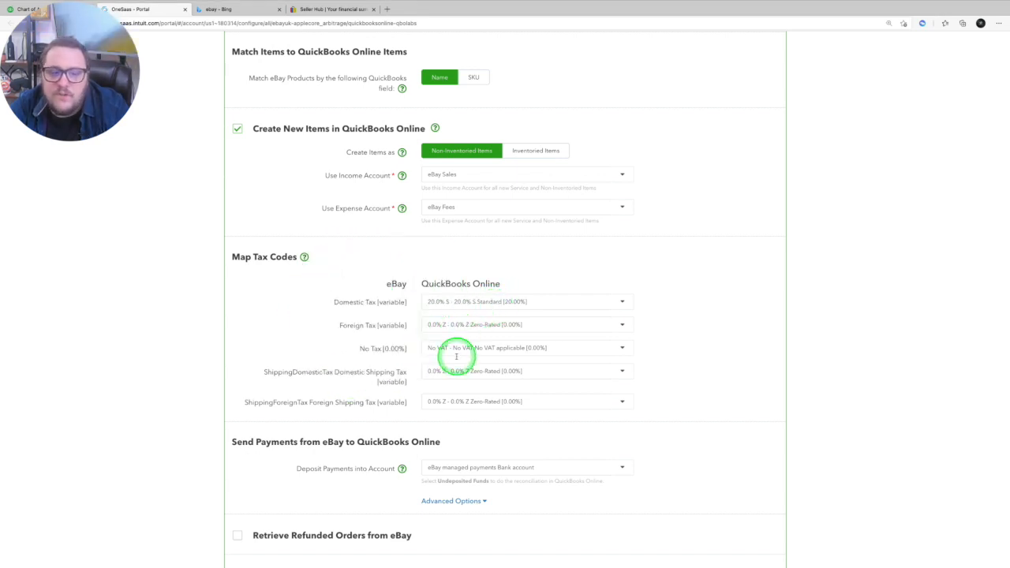
{"action": "scroll", "coordinate": [456, 355], "scroll_direction": "down", "scroll_amount": 2}
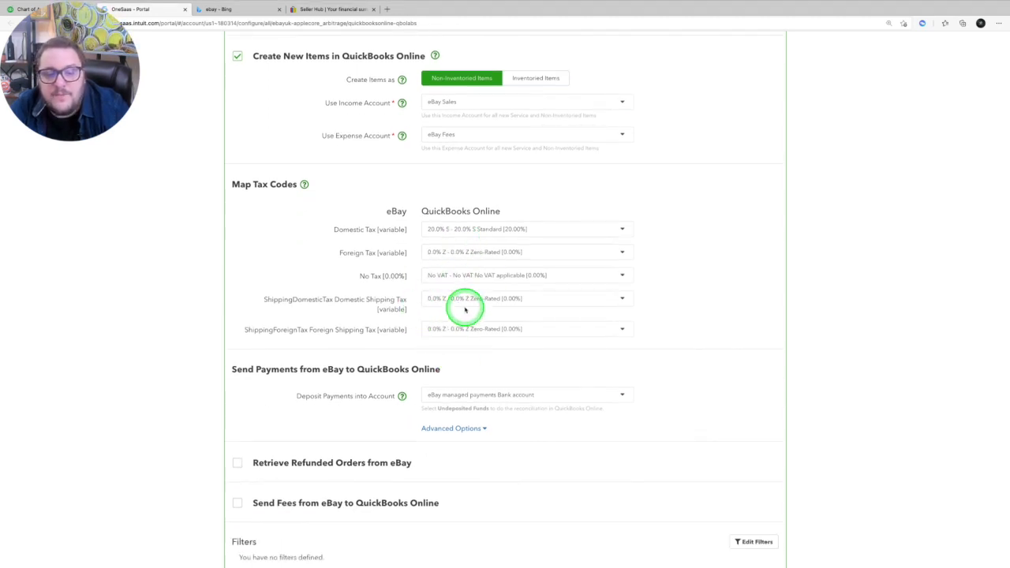
{"action": "scroll", "coordinate": [462, 352], "scroll_direction": "down", "scroll_amount": 3}
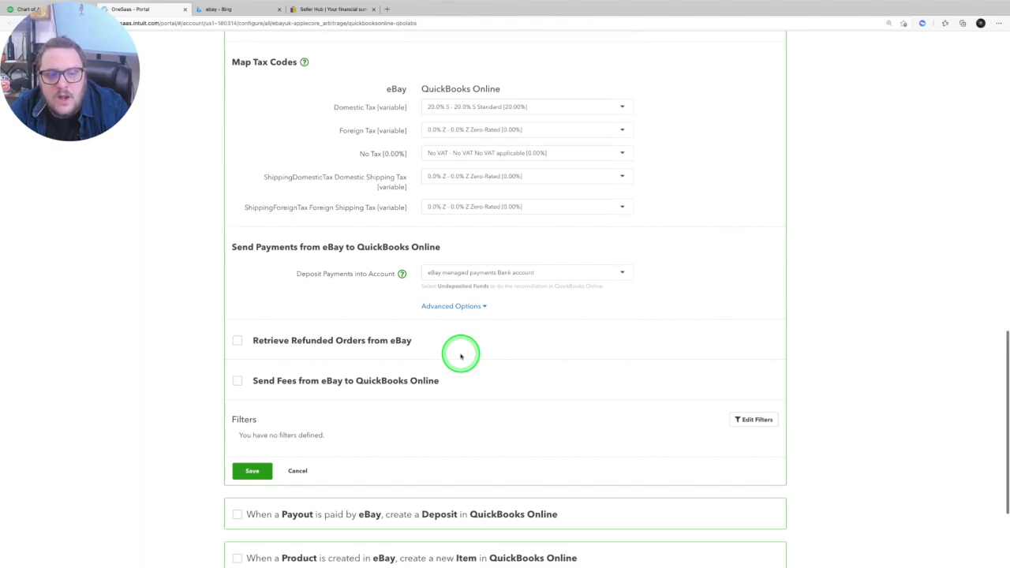
{"action": "scroll", "coordinate": [461, 332], "scroll_direction": "up", "scroll_amount": 1}
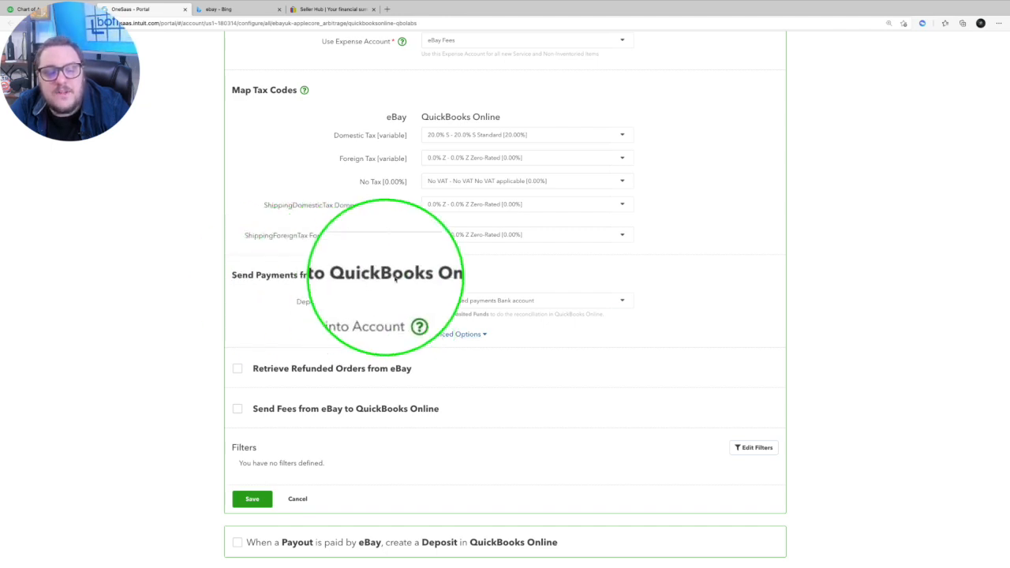
- Enable retrieving refunded orders from eBay and expand the advanced options for both payments and refunds
{"action": "left_click", "coordinate": [471, 334]}
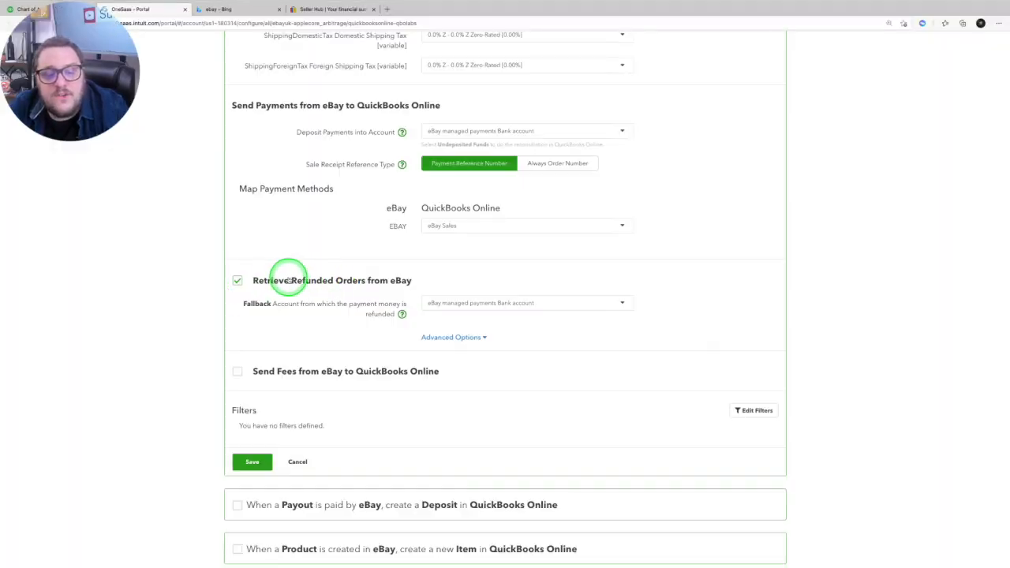
{"action": "left_click", "coordinate": [451, 336]}
{"action": "scroll", "coordinate": [496, 305], "scroll_direction": "down", "scroll_amount": 3}
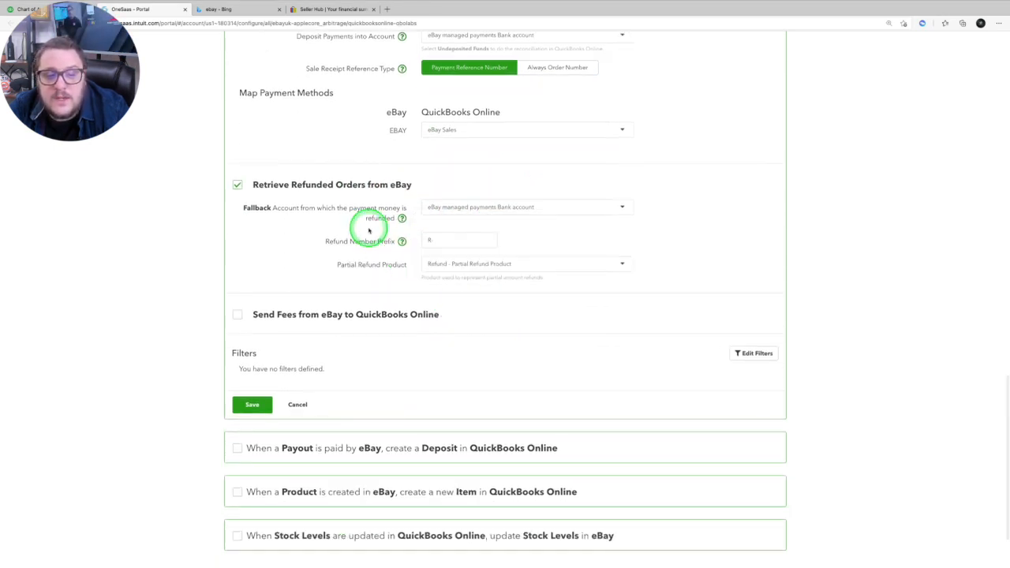
- Enable sending fees from eBay to QuickBooks Online, and select the workflow that creates items from new eBay products
{"action": "left_click", "coordinate": [249, 316]}
{"action": "scroll", "coordinate": [417, 322], "scroll_direction": "down", "scroll_amount": 2}
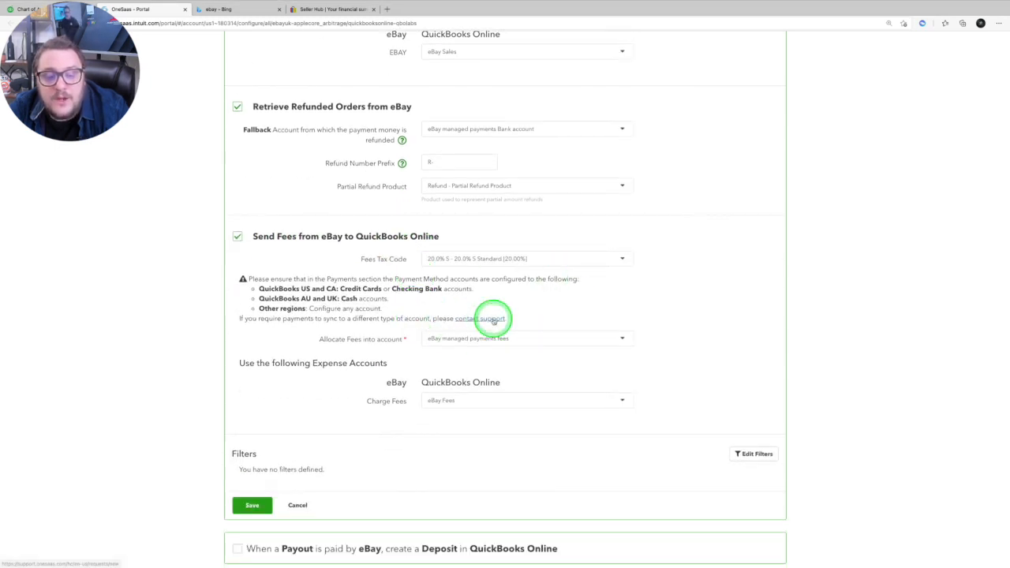
{"action": "scroll", "coordinate": [497, 334], "scroll_direction": "down", "scroll_amount": 5}
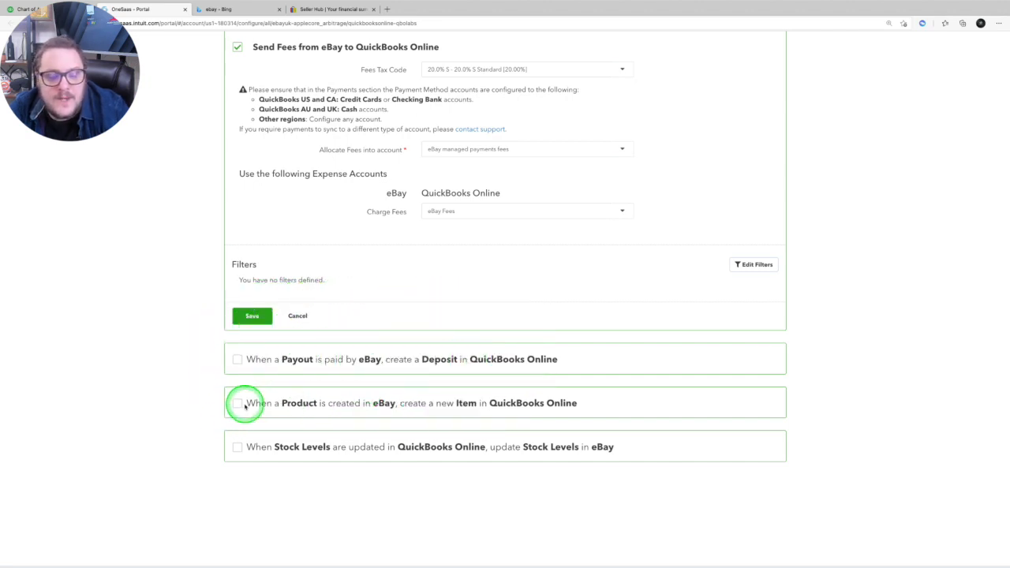
{"action": "left_click", "coordinate": [241, 405]}
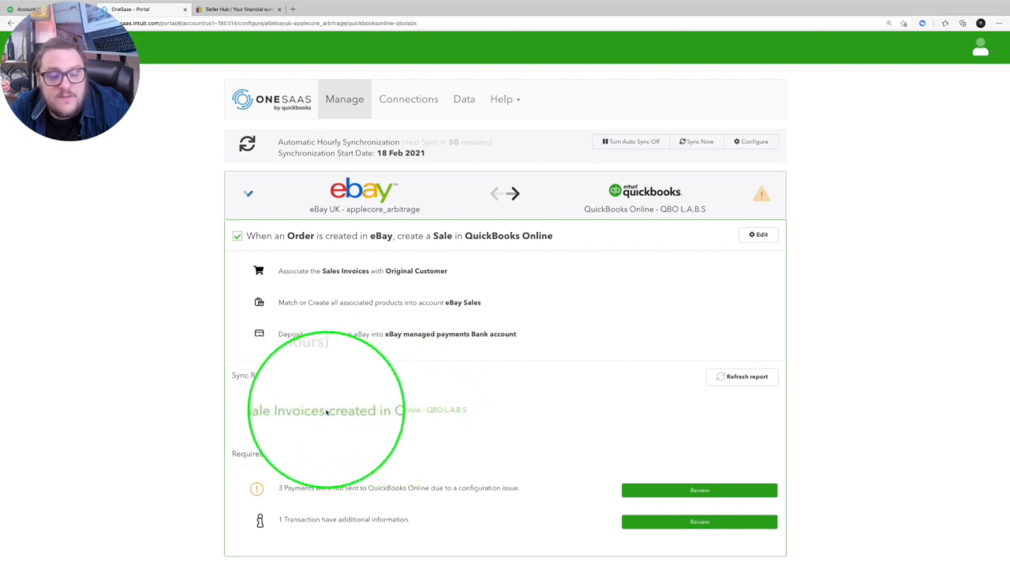
- Check the financial summary in eBay Seller Hub and return to the OneSaas portal
{"action": "mouse_move", "coordinate": [226, 9]}
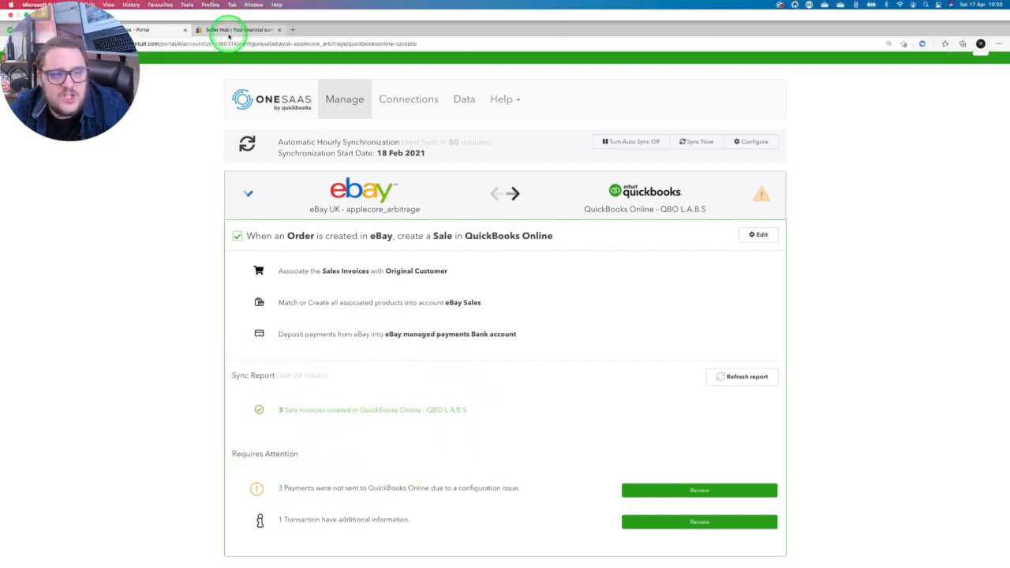
{"action": "left_click", "coordinate": [231, 30]}
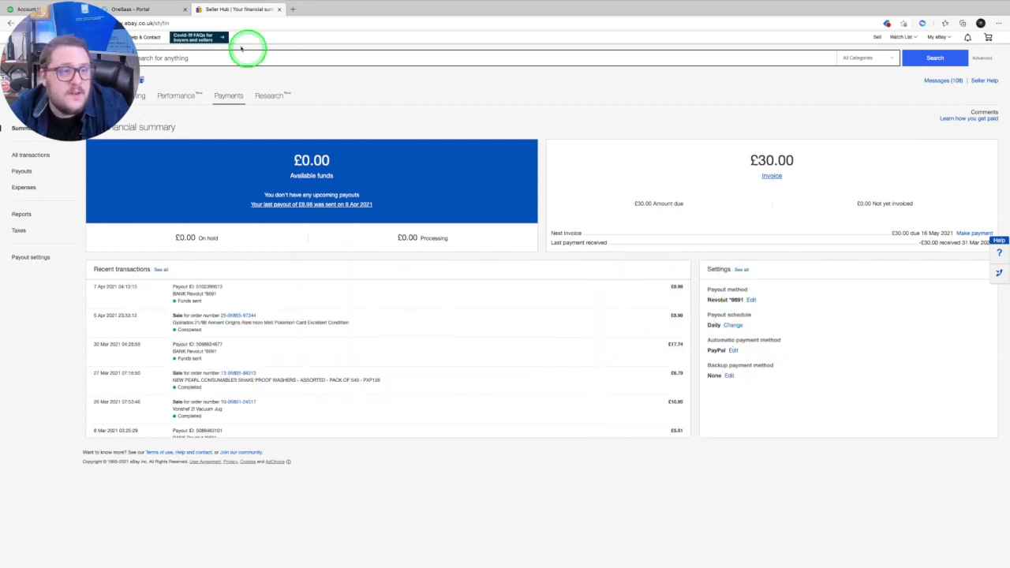
{"action": "left_click", "coordinate": [140, 13]}
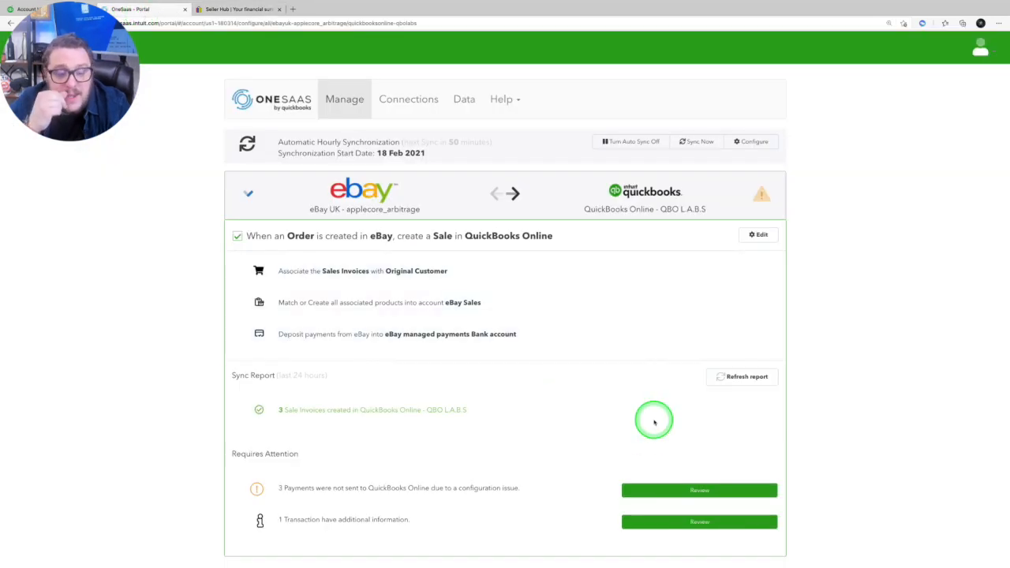
- Review the payments not sent to QuickBooks Online and inspect the first order's details, then return to the workflows
{"action": "scroll", "coordinate": [657, 426], "scroll_direction": "down", "scroll_amount": 1}
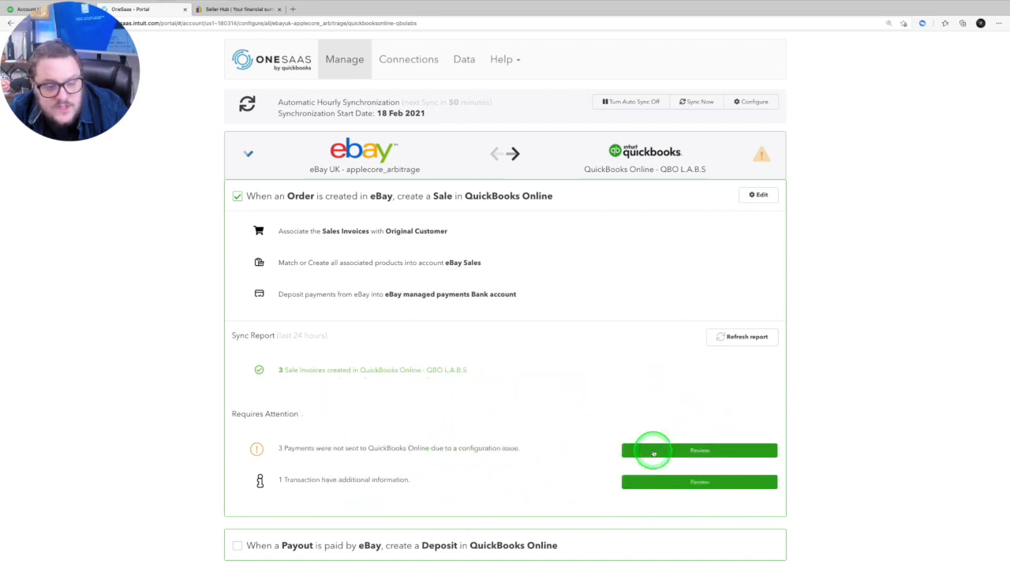
{"action": "left_click", "coordinate": [654, 452]}
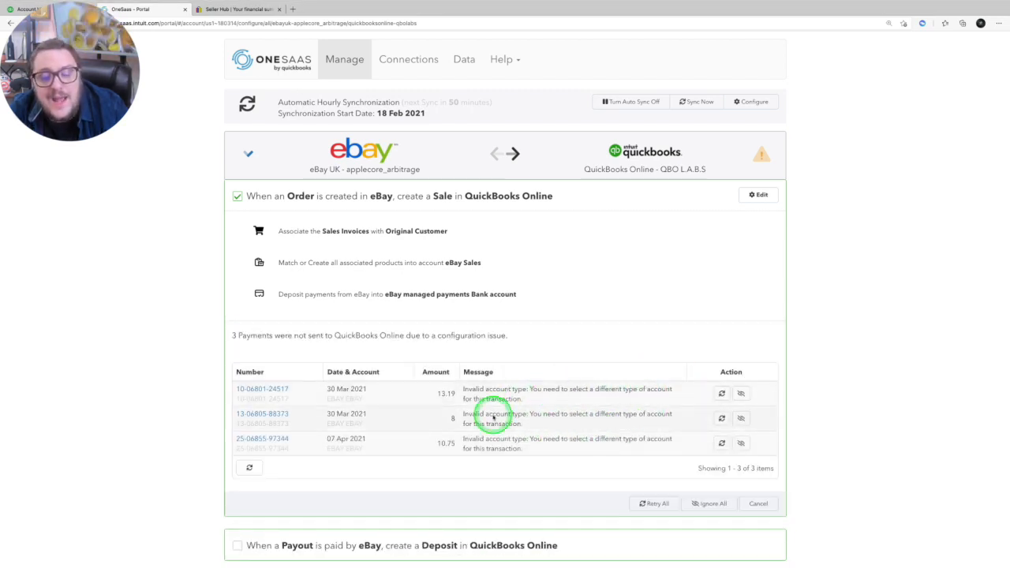
{"action": "left_click", "coordinate": [268, 388]}
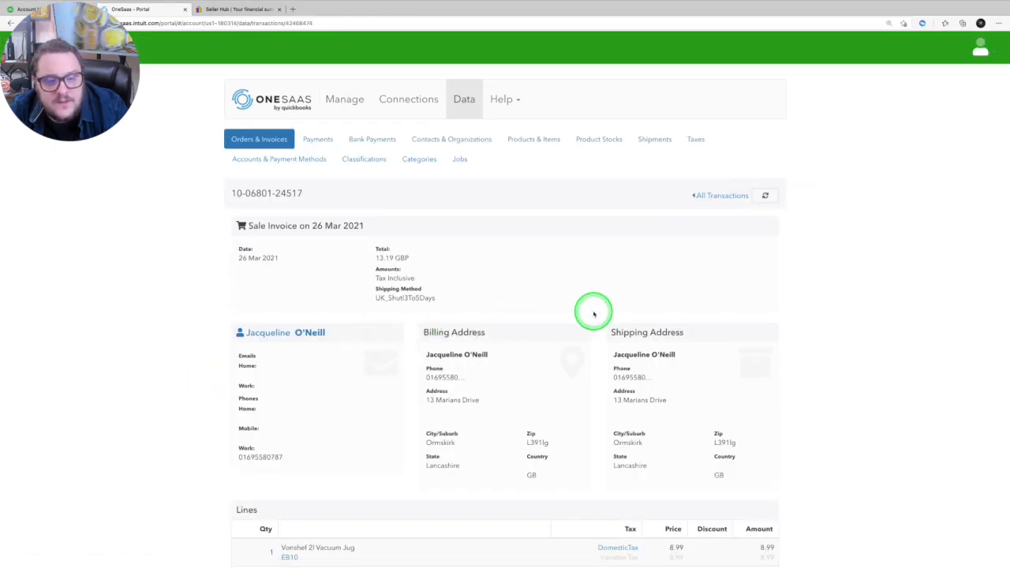
{"action": "scroll", "coordinate": [594, 314], "scroll_direction": "down", "scroll_amount": 5}
{"action": "key", "text": "alt+Left"}
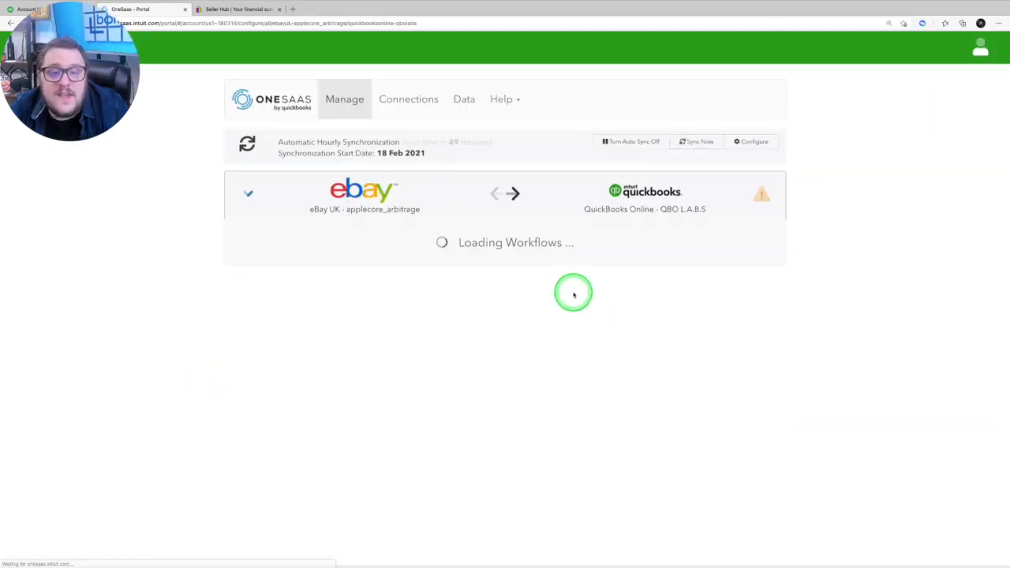
- Enable retrieving refunded orders and sending fees in the eBay order workflow, save it and run a synchronization
{"action": "scroll", "coordinate": [573, 291], "scroll_direction": "down", "scroll_amount": 3}
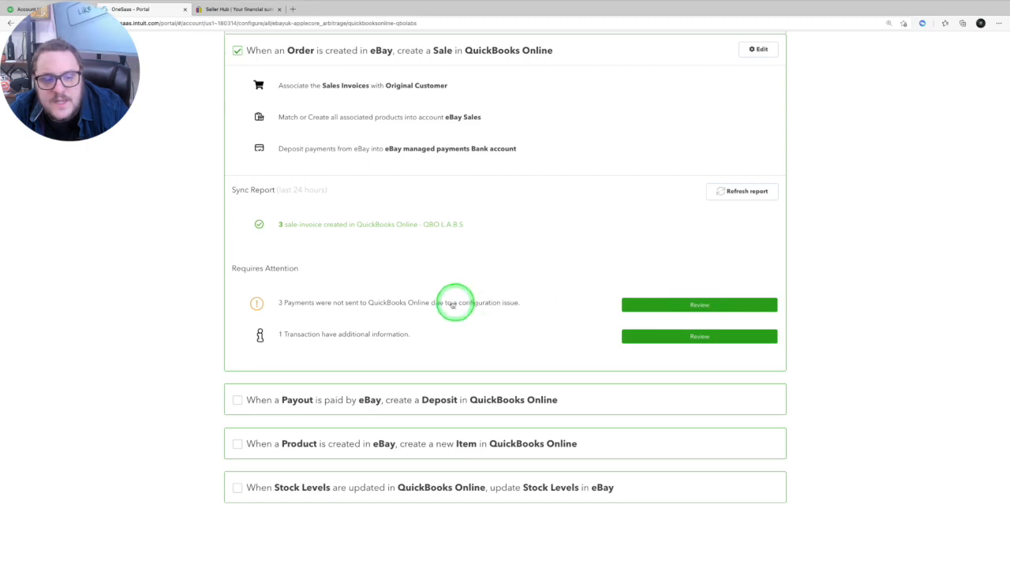
{"action": "scroll", "coordinate": [442, 296], "scroll_direction": "up", "scroll_amount": 3}
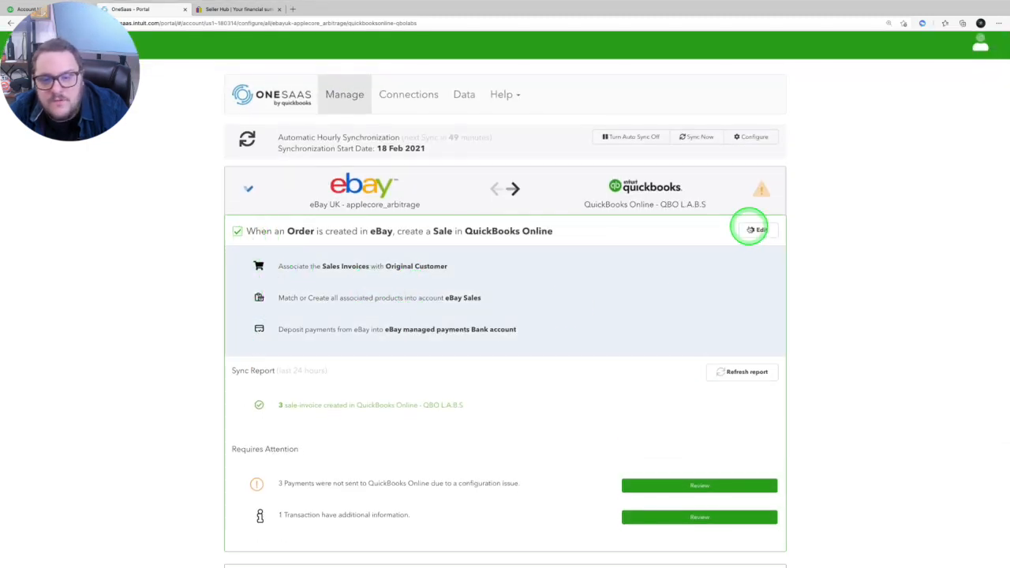
{"action": "left_click", "coordinate": [758, 230]}
{"action": "scroll", "coordinate": [480, 293], "scroll_direction": "down", "scroll_amount": 10}
{"action": "scroll", "coordinate": [482, 292], "scroll_direction": "down", "scroll_amount": 2}
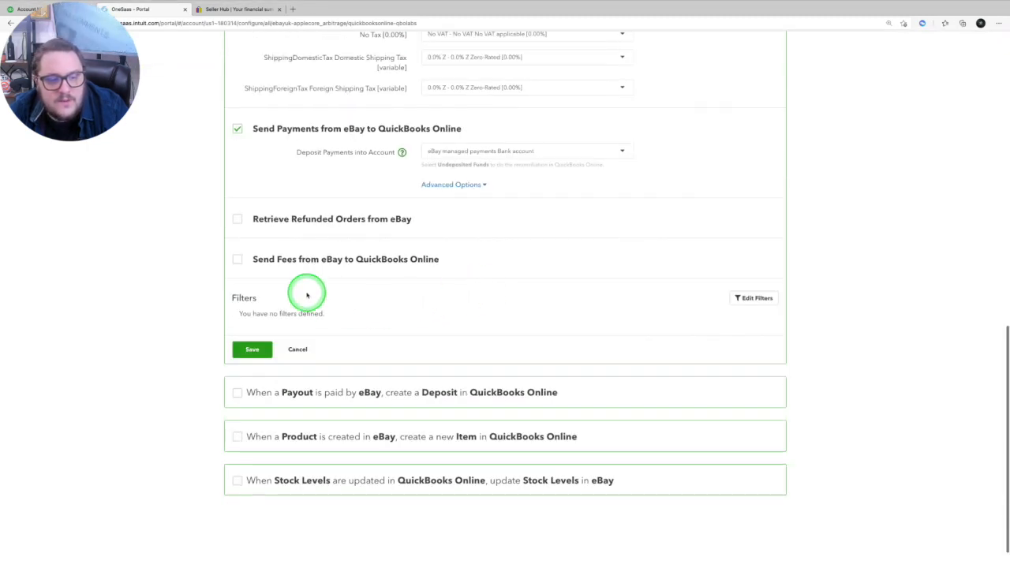
{"action": "left_click", "coordinate": [238, 219]}
{"action": "left_click", "coordinate": [237, 307]}
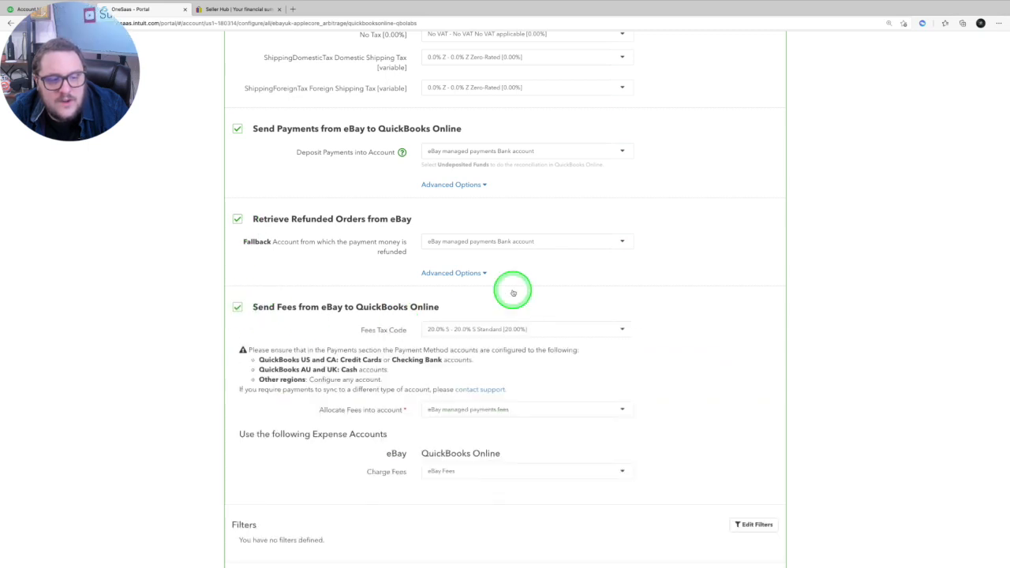
{"action": "scroll", "coordinate": [600, 407], "scroll_direction": "down", "scroll_amount": 4}
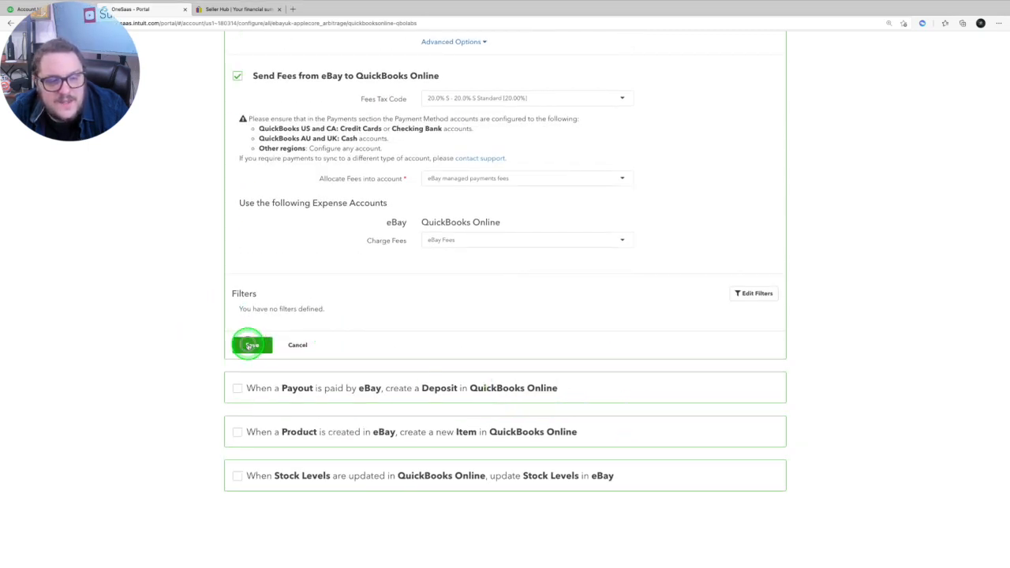
{"action": "left_click", "coordinate": [249, 345]}
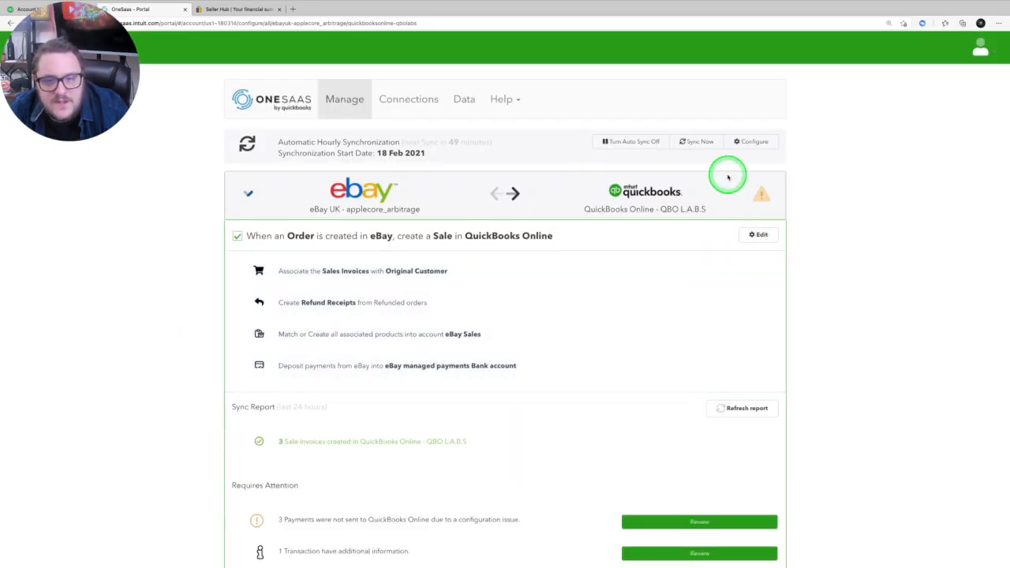
{"action": "left_click", "coordinate": [690, 141]}
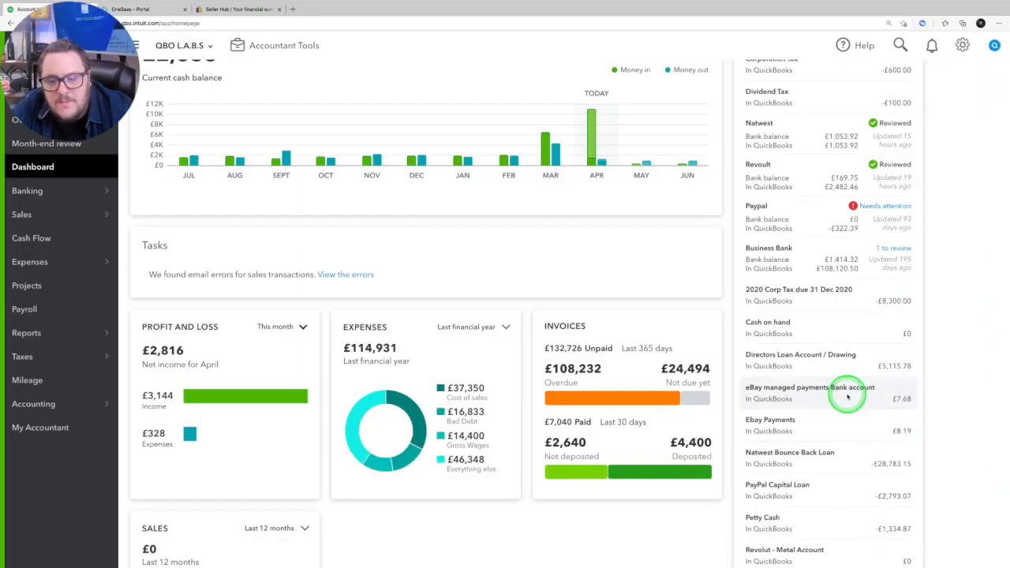
- Switch to QuickBooks Online and review the eBay managed payments bank account history for synced sales, fees and transfers
{"action": "left_click", "coordinate": [848, 397]}
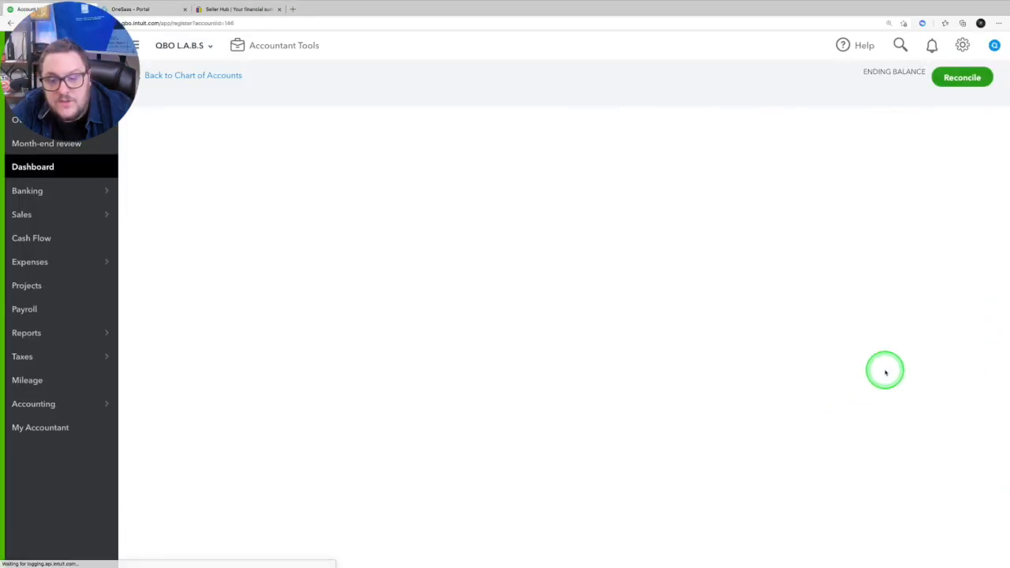
{"action": "scroll", "coordinate": [716, 407], "scroll_direction": "down", "scroll_amount": 10}
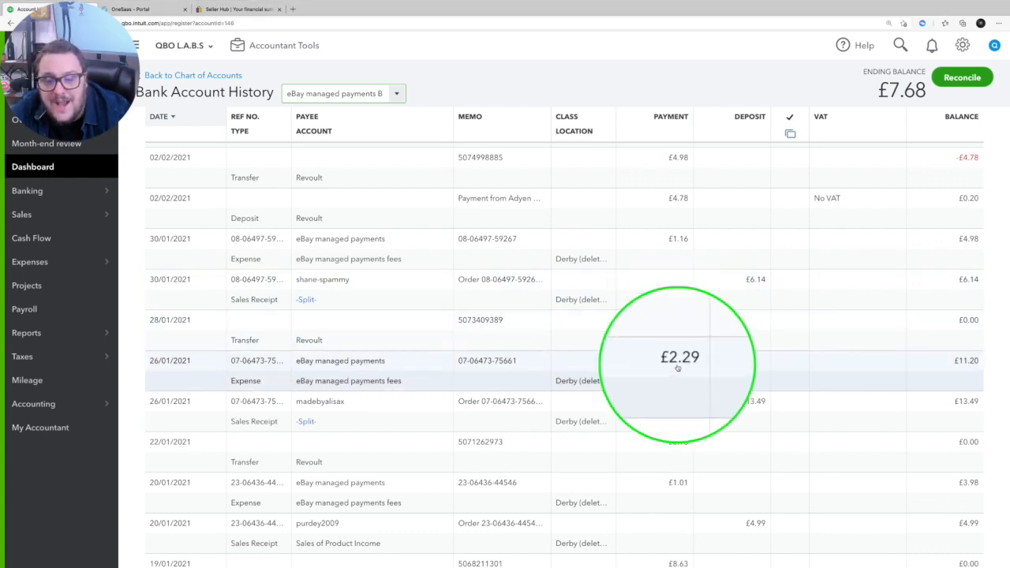
{"action": "scroll", "coordinate": [752, 293], "scroll_direction": "down", "scroll_amount": 3}
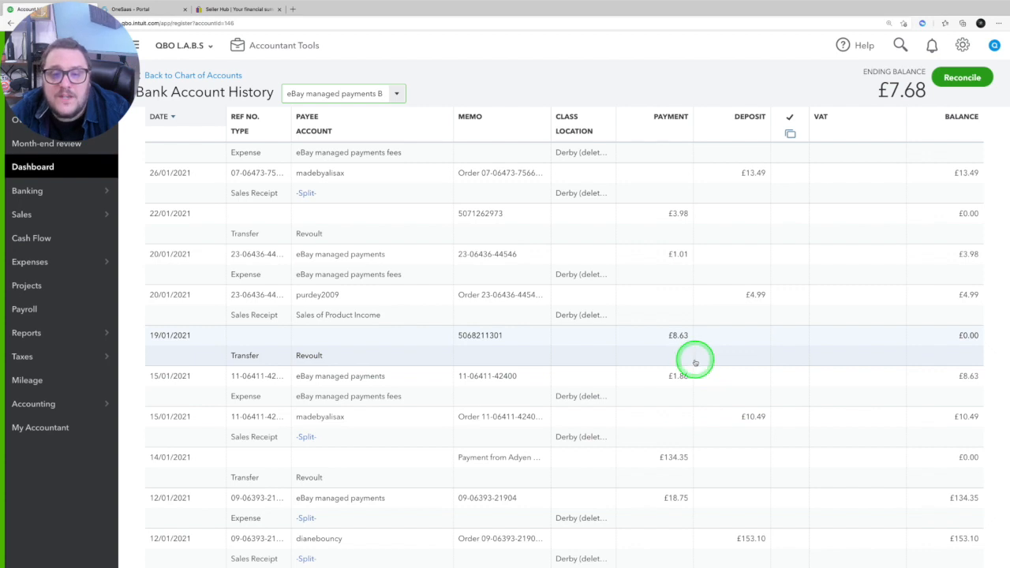
{"action": "scroll", "coordinate": [765, 369], "scroll_direction": "up", "scroll_amount": 5}
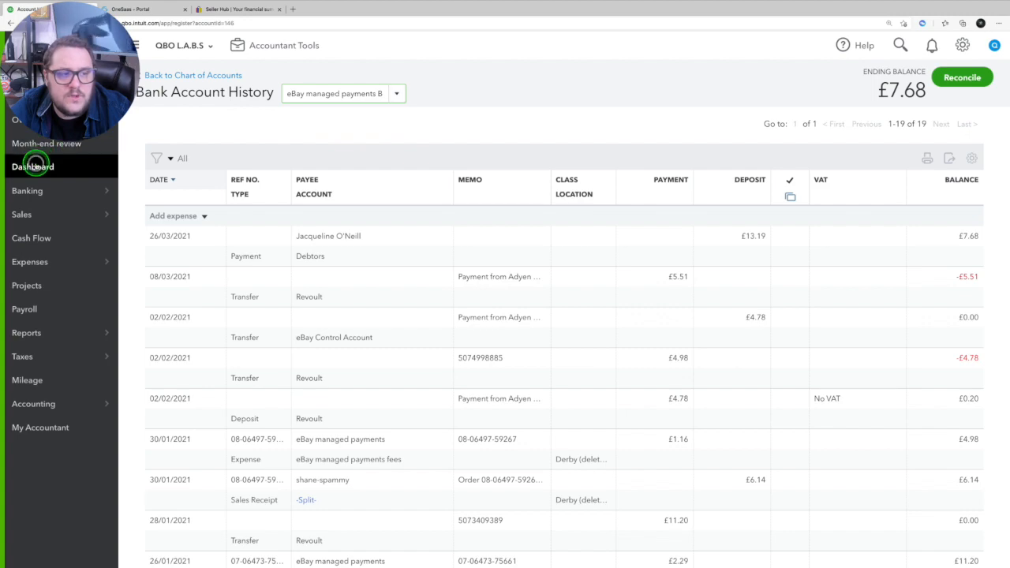
{"action": "left_click", "coordinate": [32, 165]}
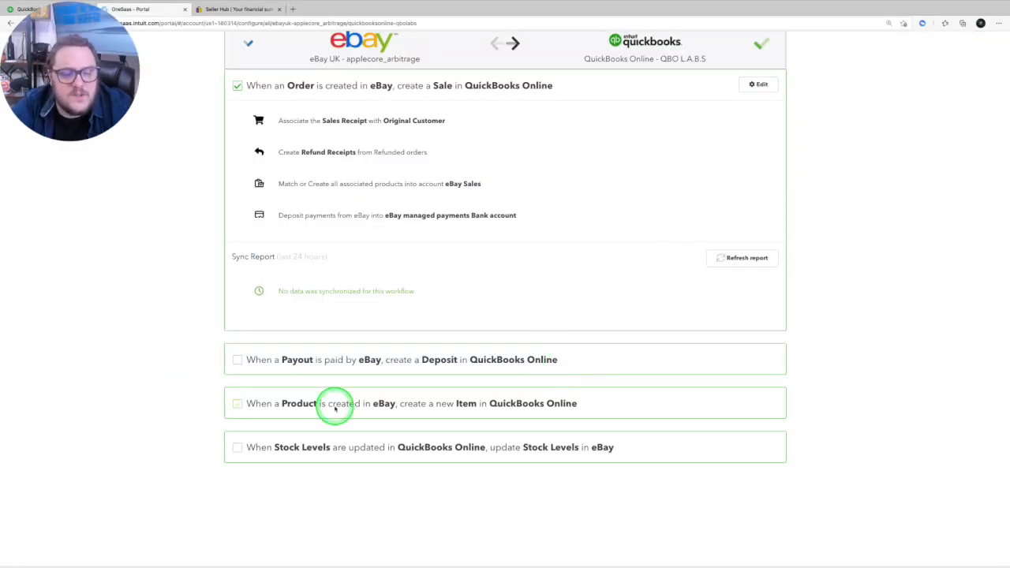
- Review the settings of the workflow that creates QuickBooks Online items from eBay products, and cancel without saving
{"action": "left_click", "coordinate": [256, 405]}
{"action": "scroll", "coordinate": [564, 413], "scroll_direction": "down", "scroll_amount": 5}
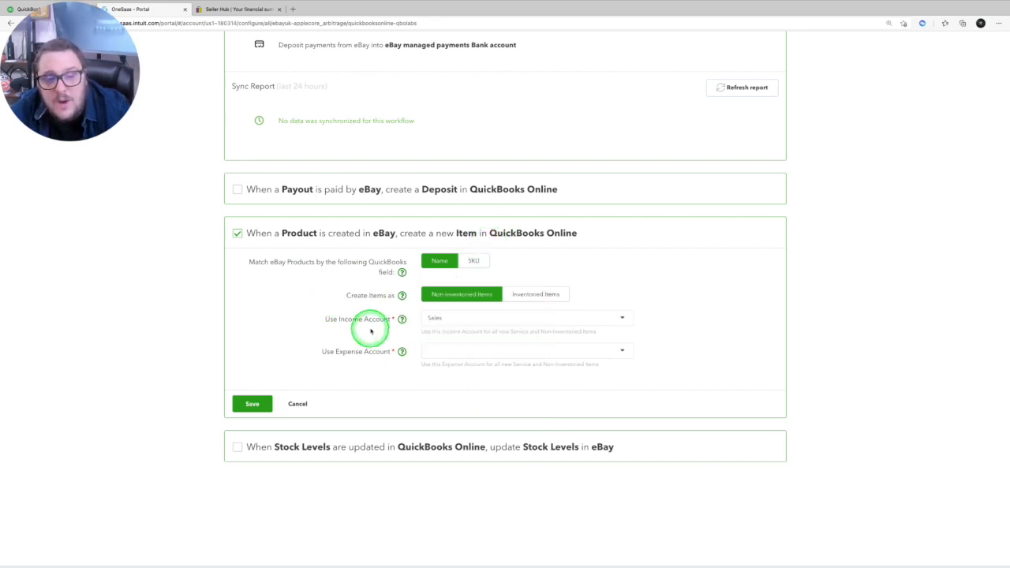
{"action": "left_click", "coordinate": [304, 404]}
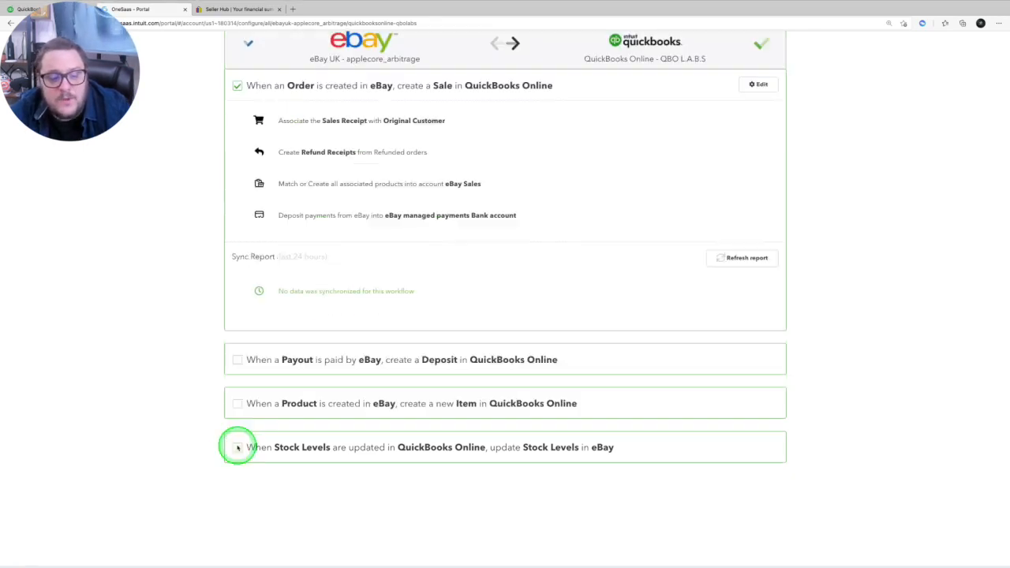
- Open the workflow that updates eBay stock levels from QuickBooks Online and review its settings
{"action": "left_click", "coordinate": [238, 447]}
{"action": "scroll", "coordinate": [577, 360], "scroll_direction": "down", "scroll_amount": 3}
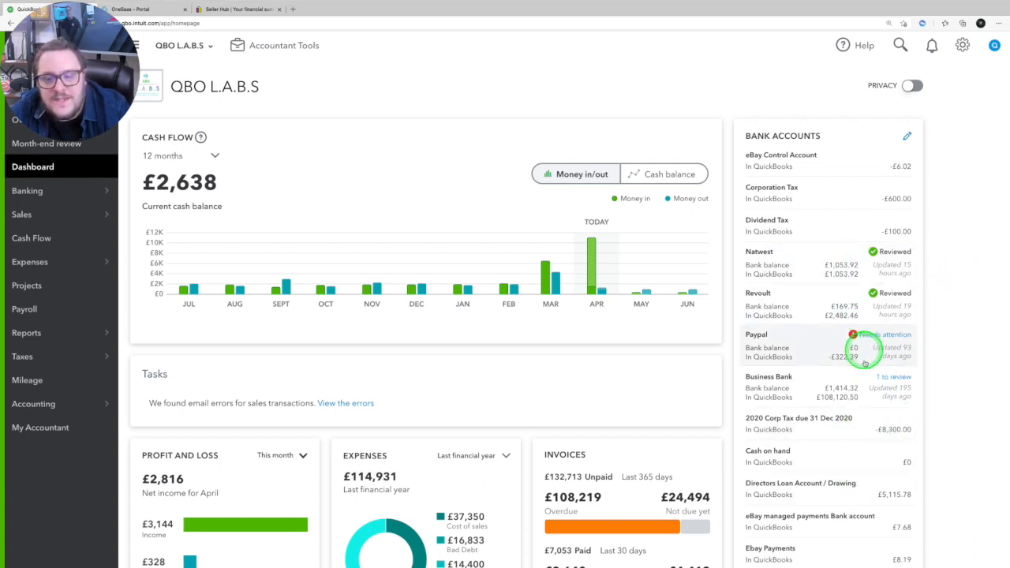
- In QuickBooks Online, open the 26/03/2021 payment from the eBay managed payments bank account history and go to its linked invoice
{"action": "scroll", "coordinate": [869, 363], "scroll_direction": "down", "scroll_amount": 2}
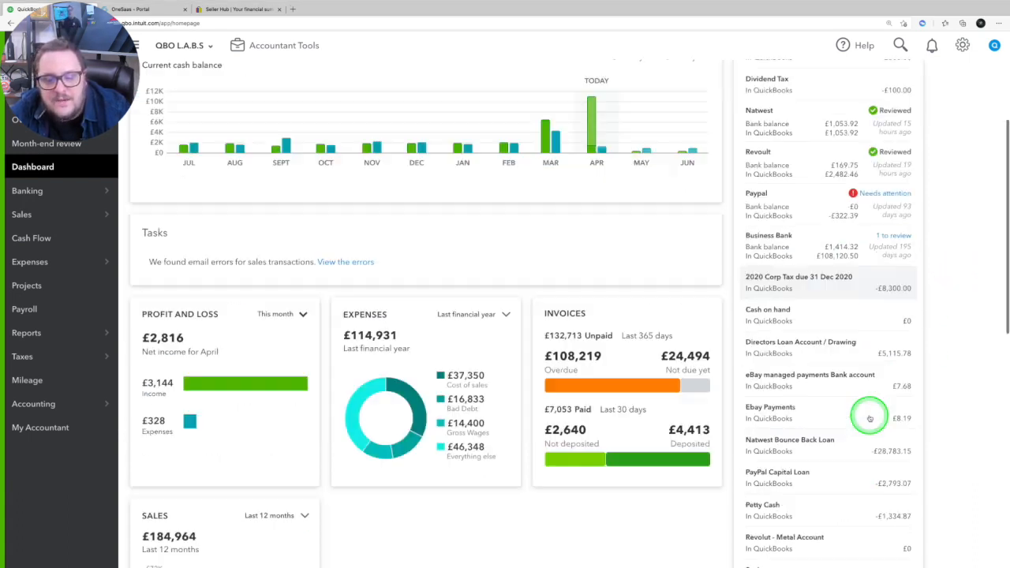
{"action": "left_click", "coordinate": [832, 385]}
{"action": "left_click", "coordinate": [351, 244]}
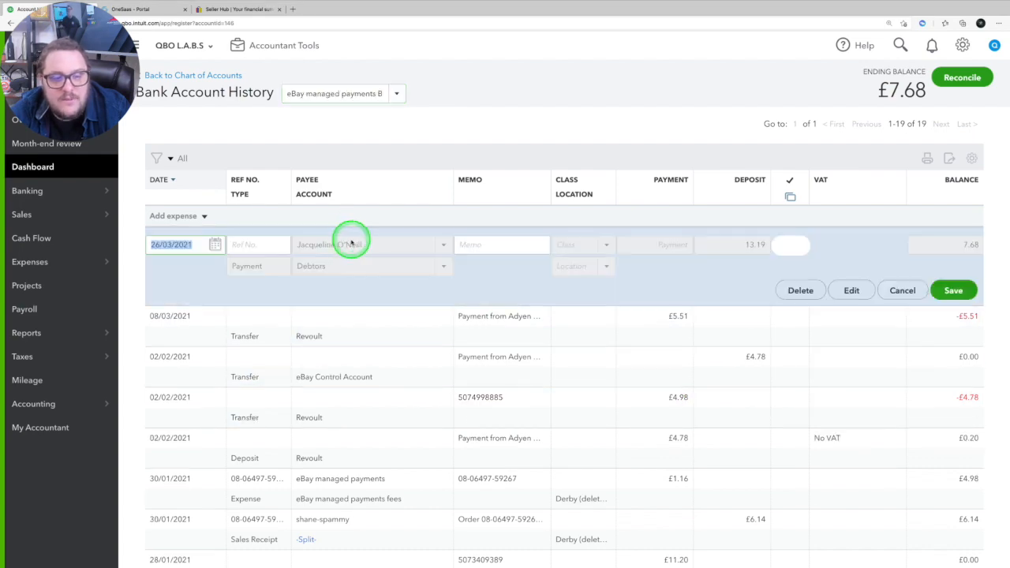
{"action": "left_click", "coordinate": [850, 289]}
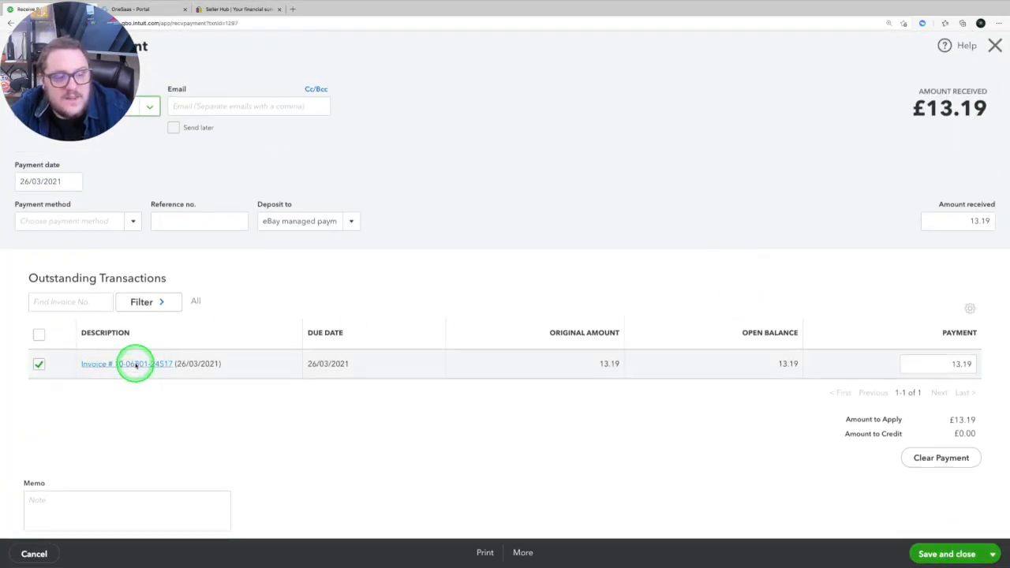
{"action": "left_click", "coordinate": [135, 364]}
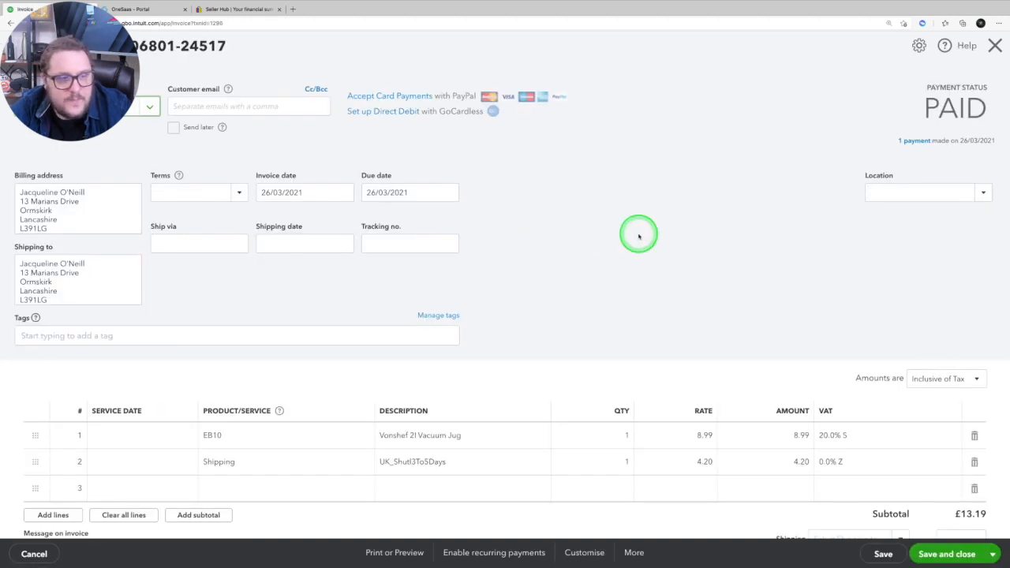
- Review the invoice's product and shipping lines, VAT rates and totals, and close the invoice without changes
{"action": "scroll", "coordinate": [598, 234], "scroll_direction": "down", "scroll_amount": 3}
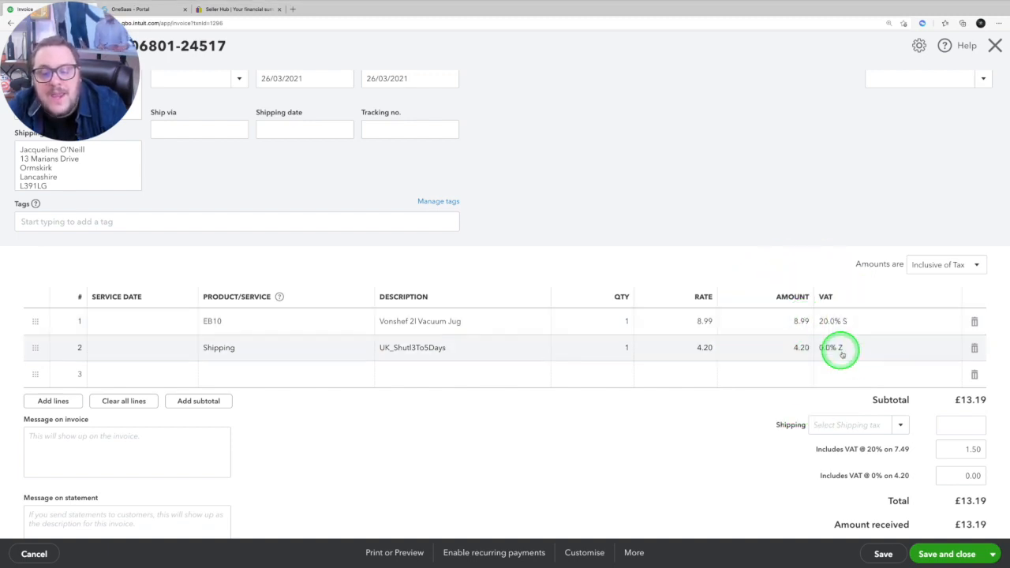
{"action": "scroll", "coordinate": [859, 342], "scroll_direction": "down", "scroll_amount": 2}
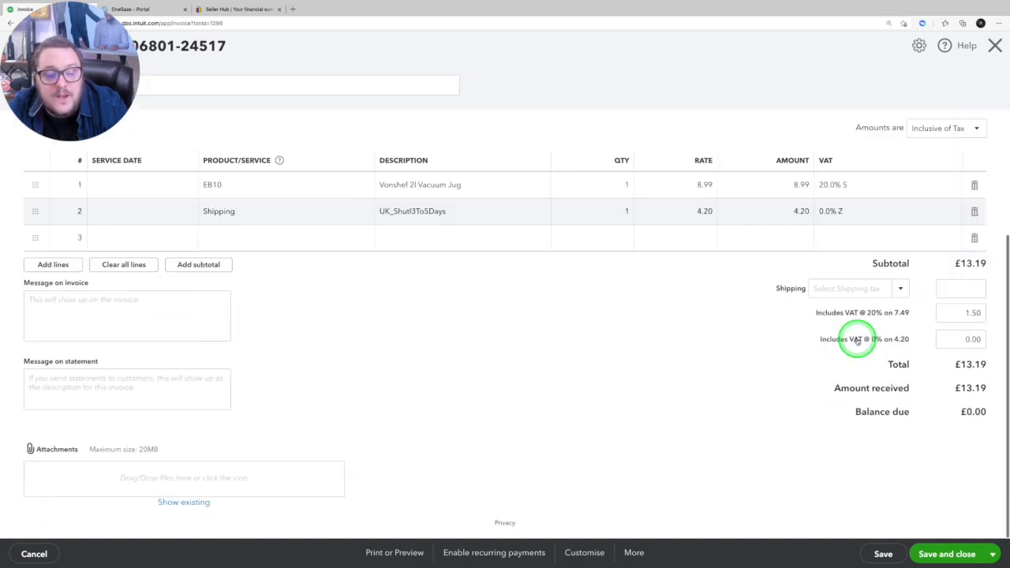
{"action": "scroll", "coordinate": [858, 342], "scroll_direction": "up", "scroll_amount": 4}
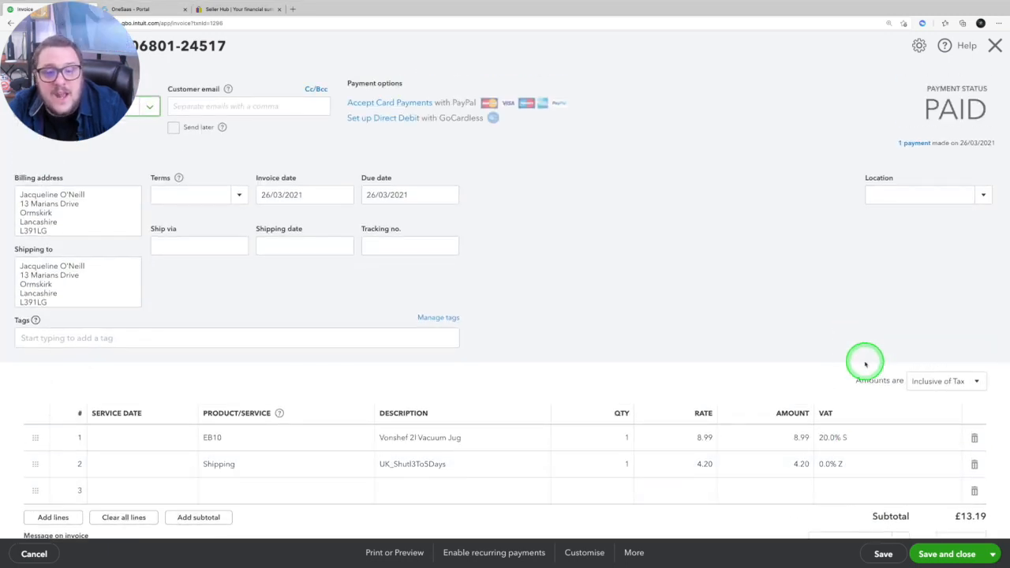
{"action": "scroll", "coordinate": [866, 434], "scroll_direction": "down", "scroll_amount": 1}
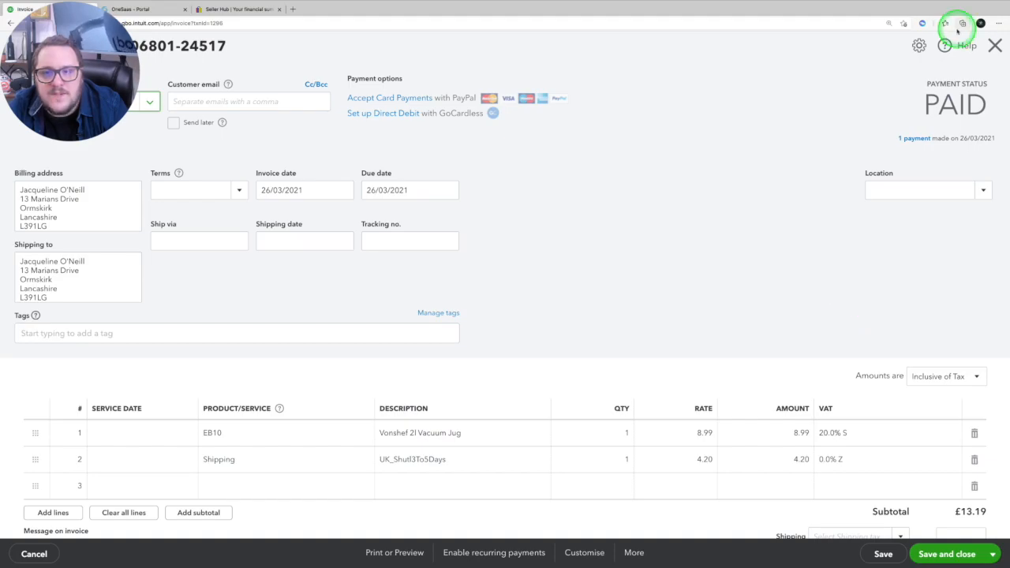
{"action": "left_click", "coordinate": [995, 45]}
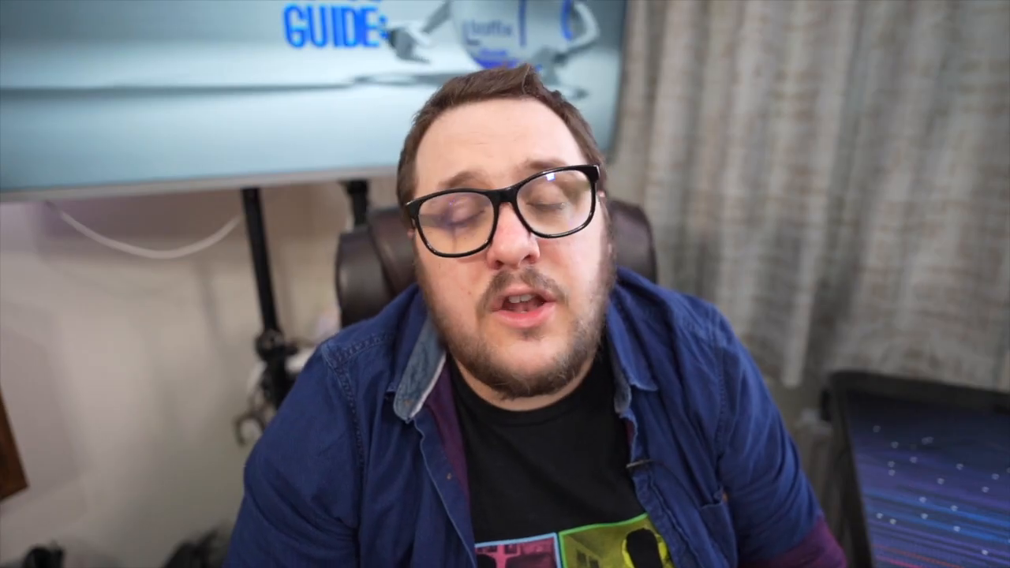